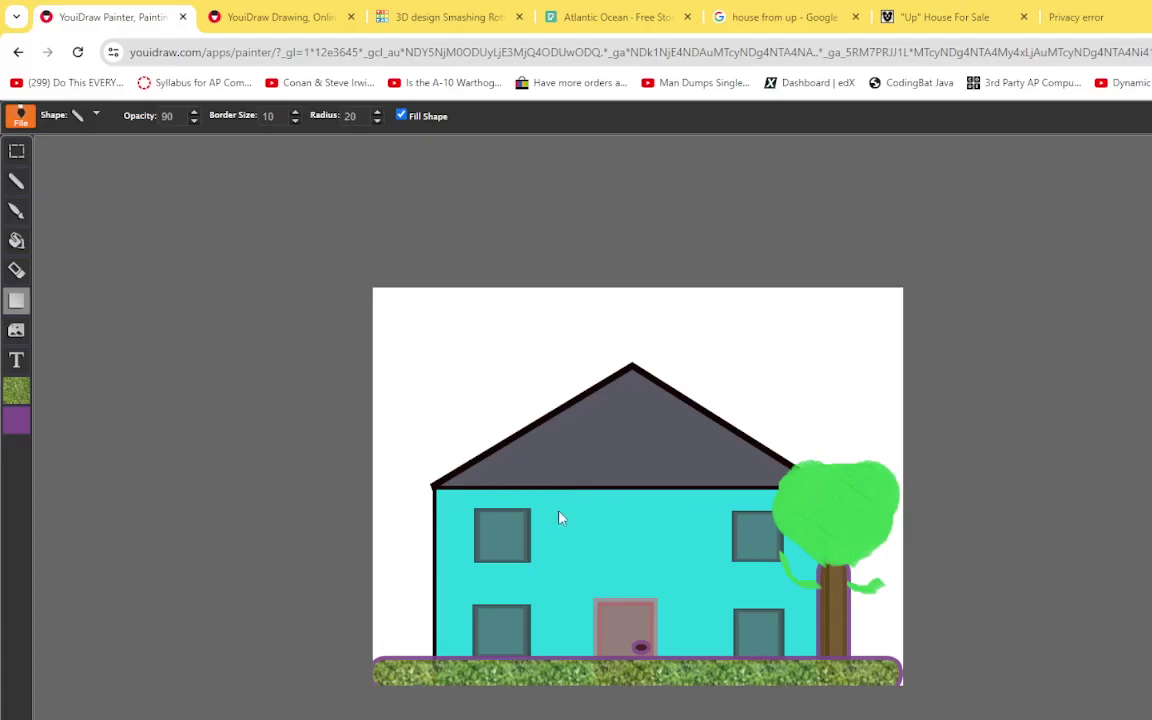
# - Start a new blank 640×480 image from the File menu
pyautogui.click(18, 118)
pyautogui.click(30, 140)
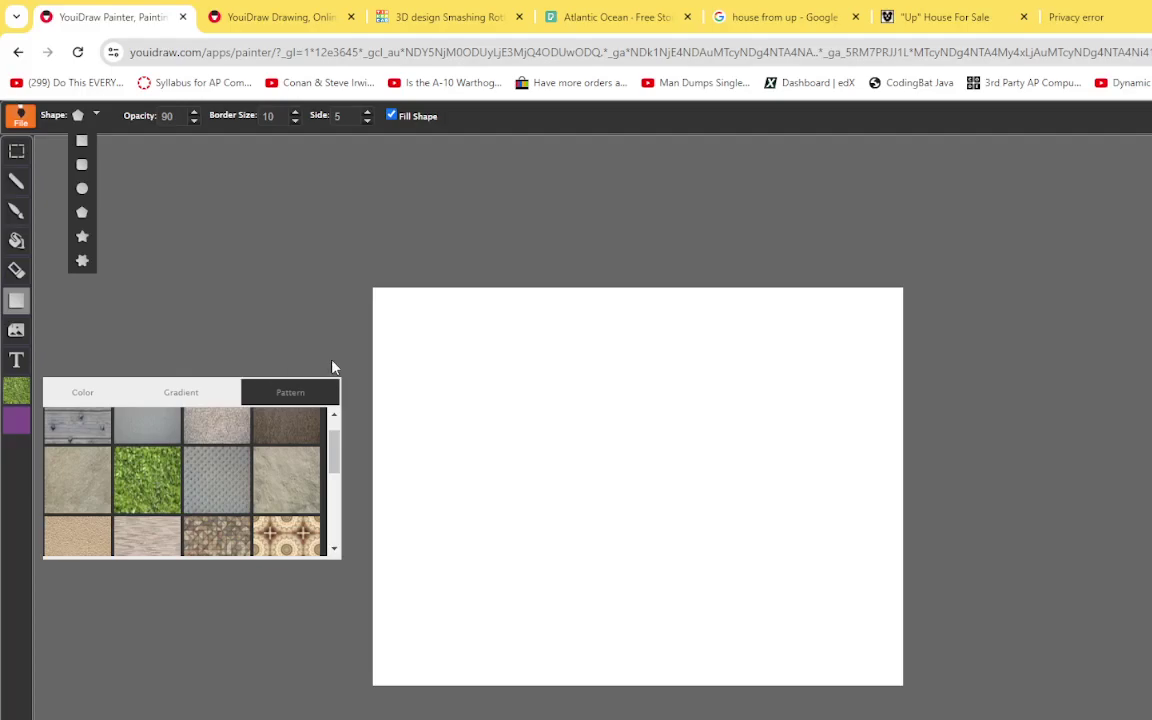
pyautogui.click(182, 392)
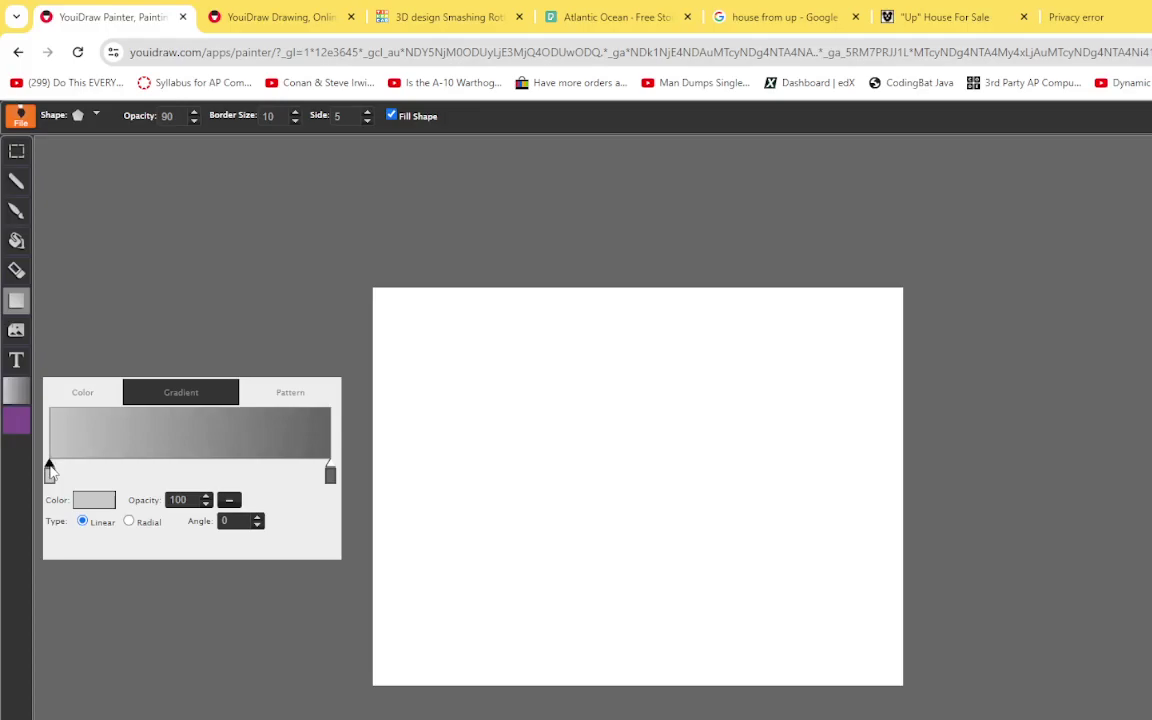
pyautogui.click(95, 502)
pyautogui.click(431, 436)
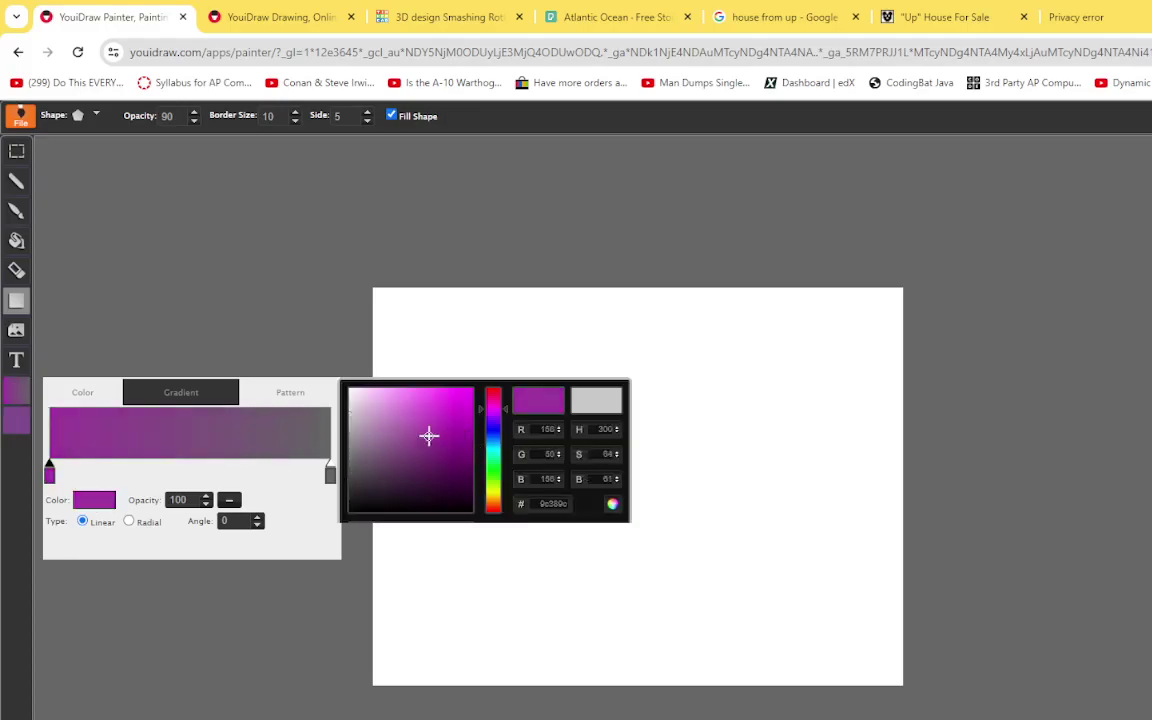
pyautogui.click(331, 474)
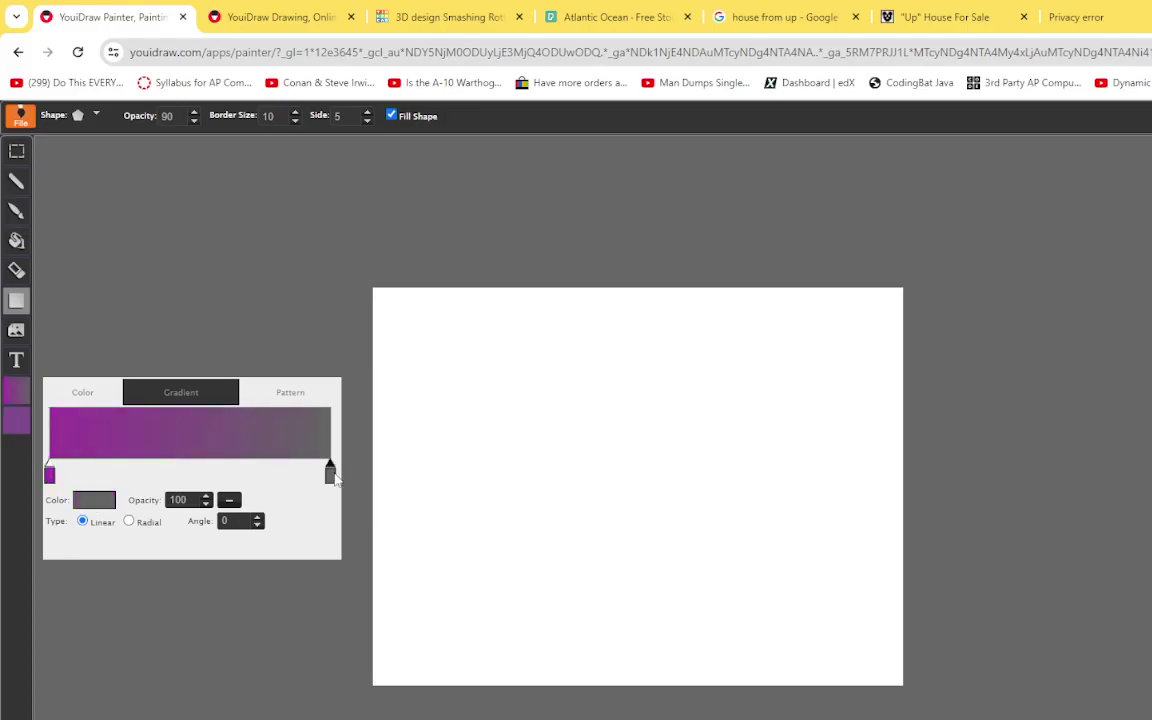
pyautogui.click(100, 503)
pyautogui.click(493, 470)
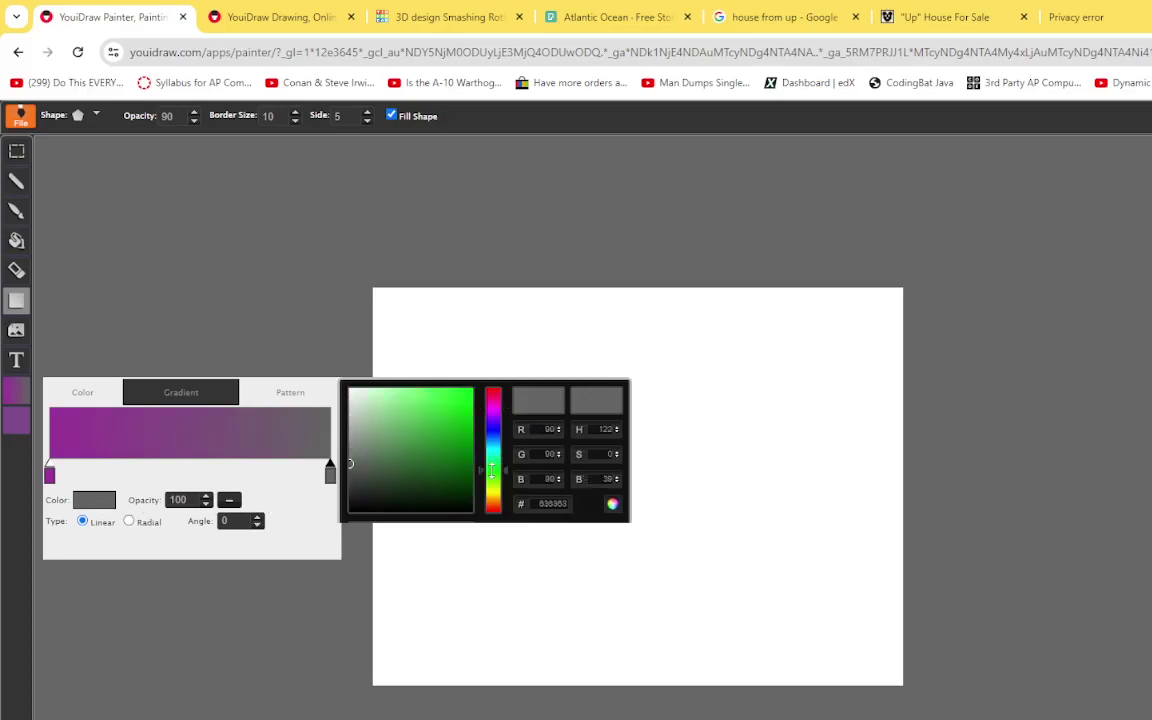
pyautogui.click(450, 425)
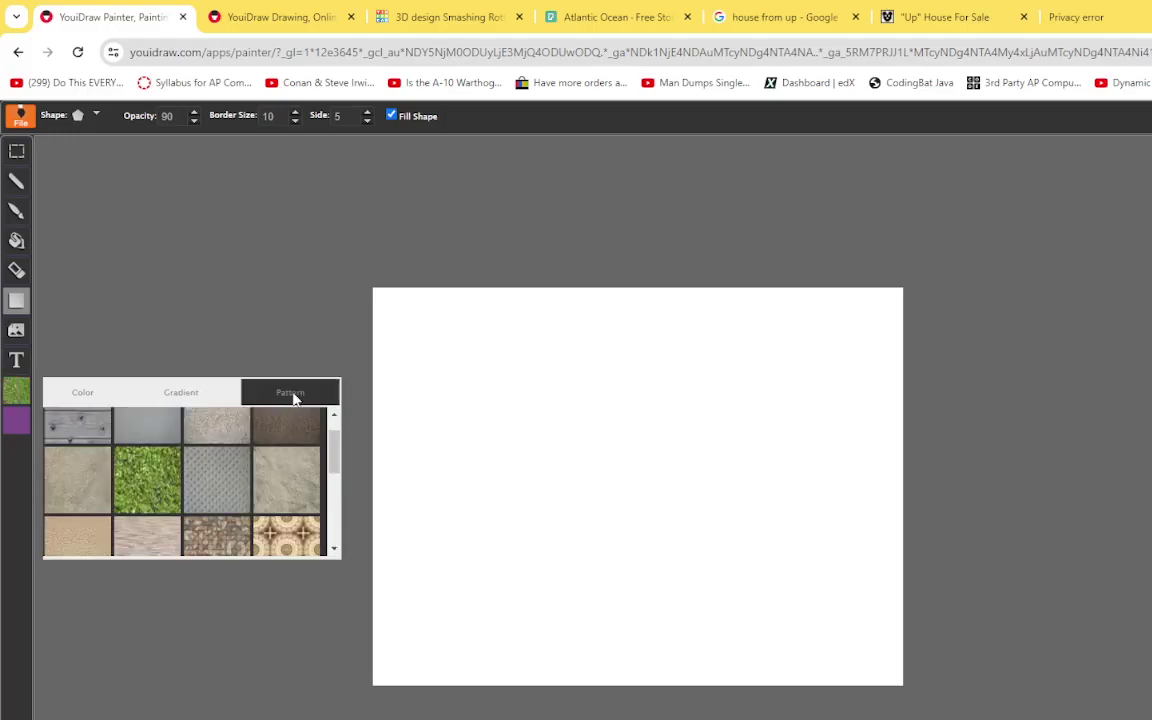
# - Pick the red roof-tile texture and draw a large filled pentagon on the canvas
pyautogui.scroll(-5, 277, 470)
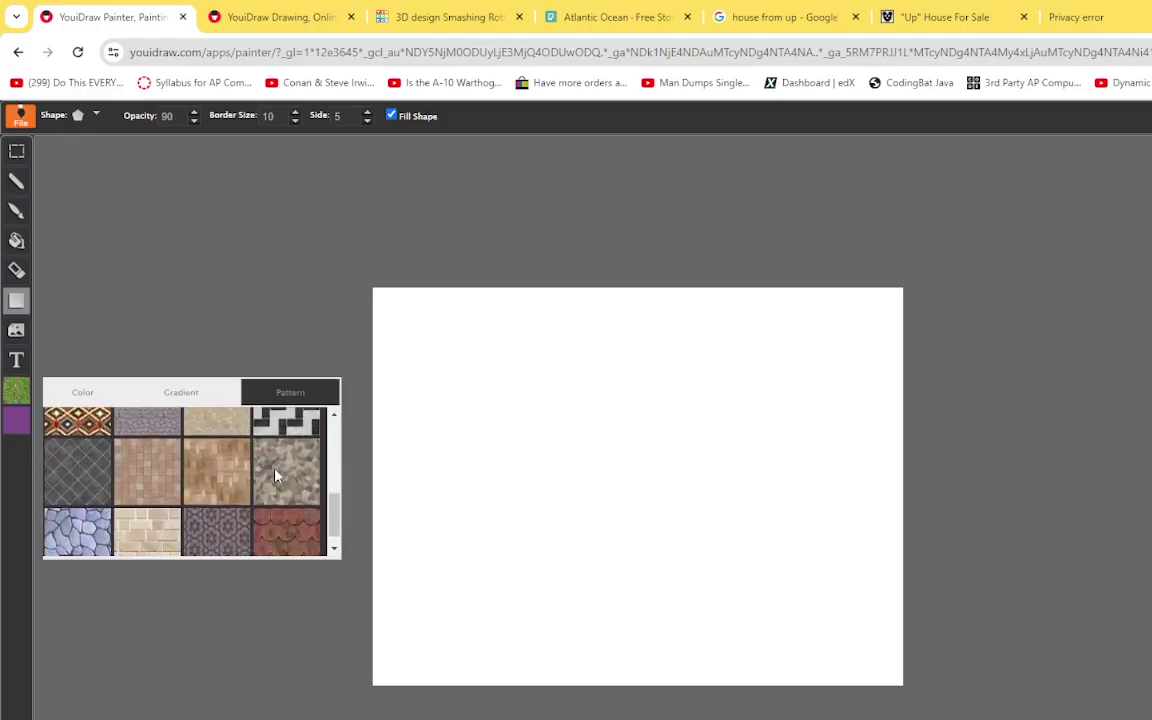
pyautogui.scroll(-1, 277, 476)
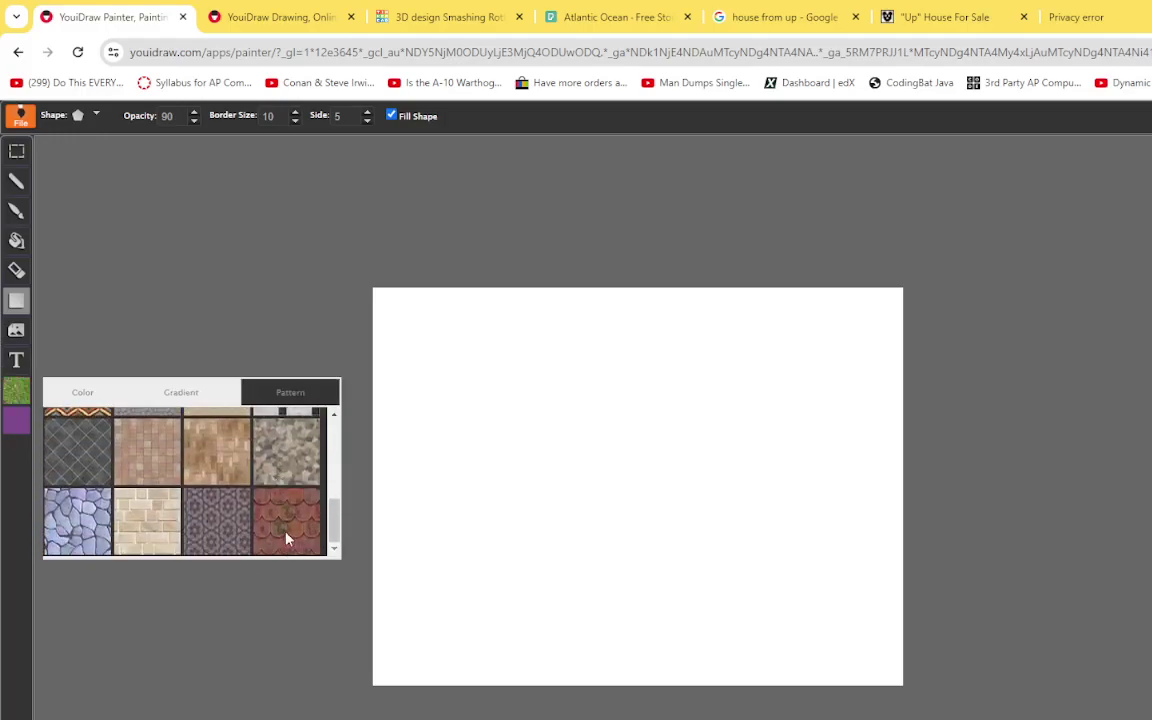
pyautogui.scroll(3, 300, 530)
pyautogui.scroll(-3, 316, 541)
pyautogui.click(278, 525)
pyautogui.moveTo(434, 406); pyautogui.dragTo(838, 719)
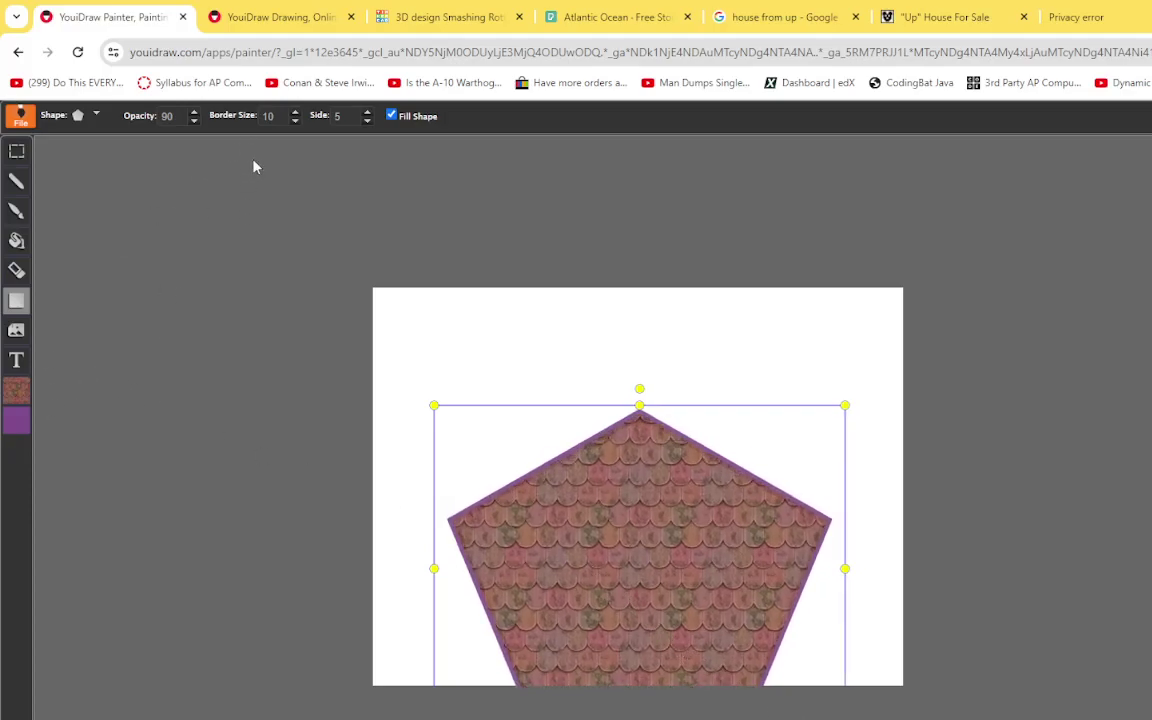
# - Reduce the pentagon's border size to 7
pyautogui.click(295, 119)
pyautogui.click(295, 119)
pyautogui.click(295, 119)
pyautogui.click(295, 119)
pyautogui.click(295, 119)
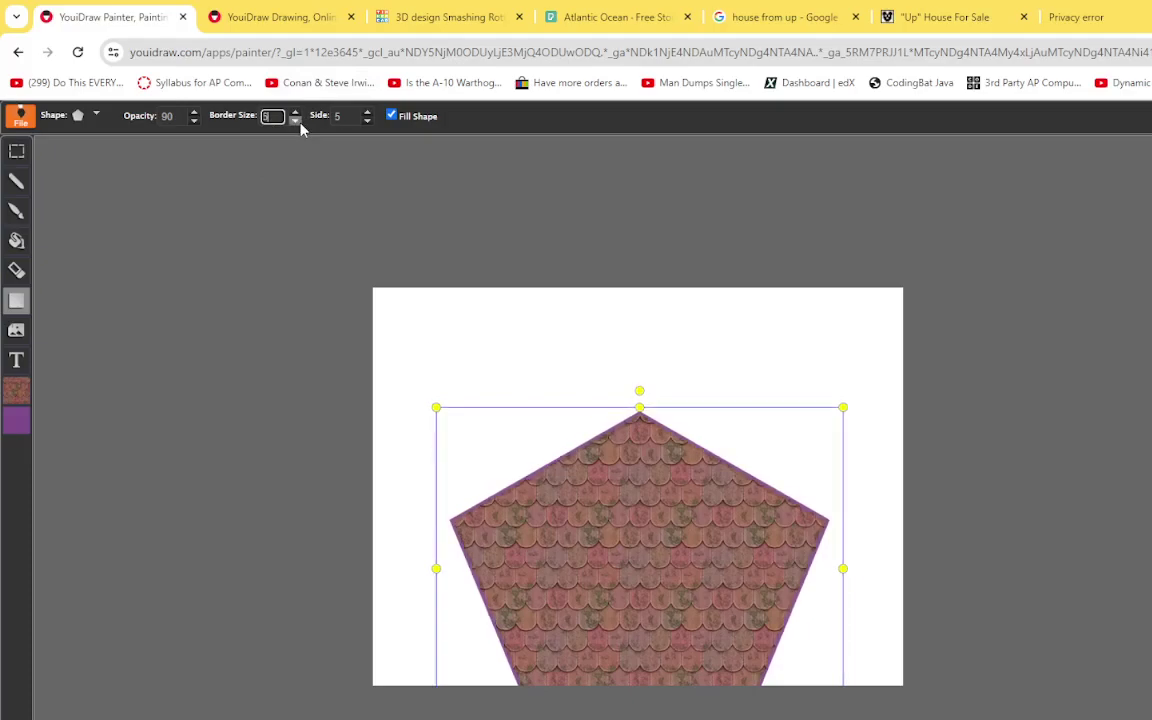
pyautogui.click(295, 120)
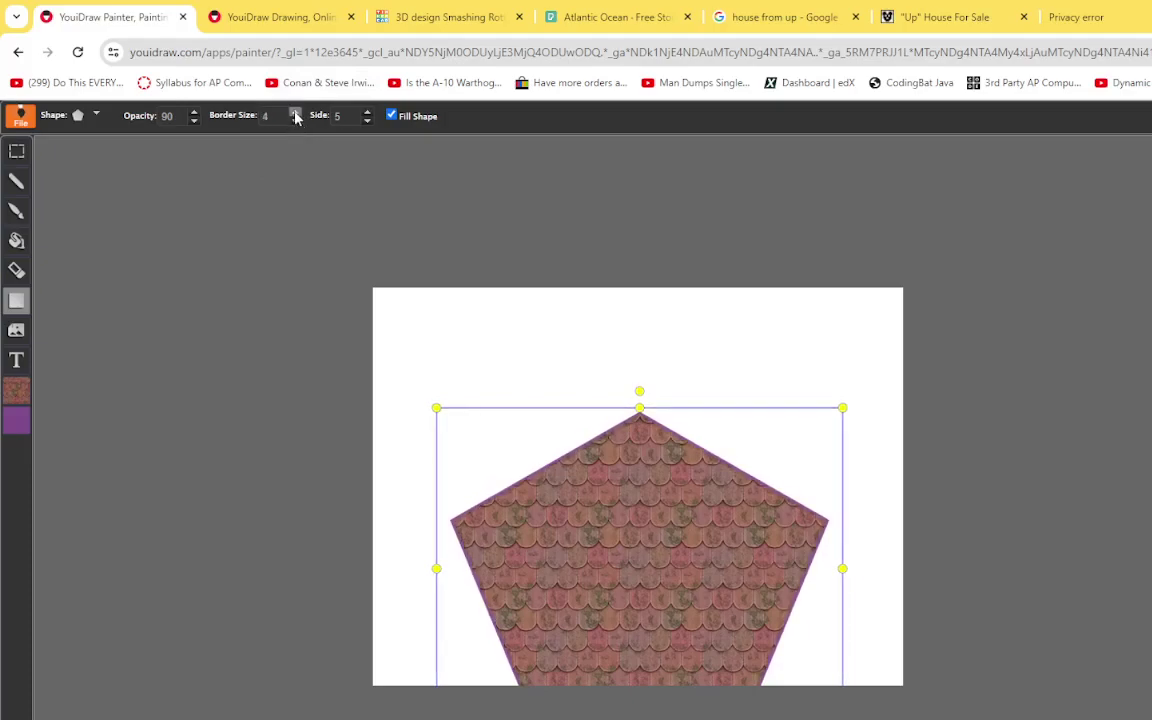
pyautogui.click(295, 120)
pyautogui.click(295, 120)
pyautogui.click(295, 120)
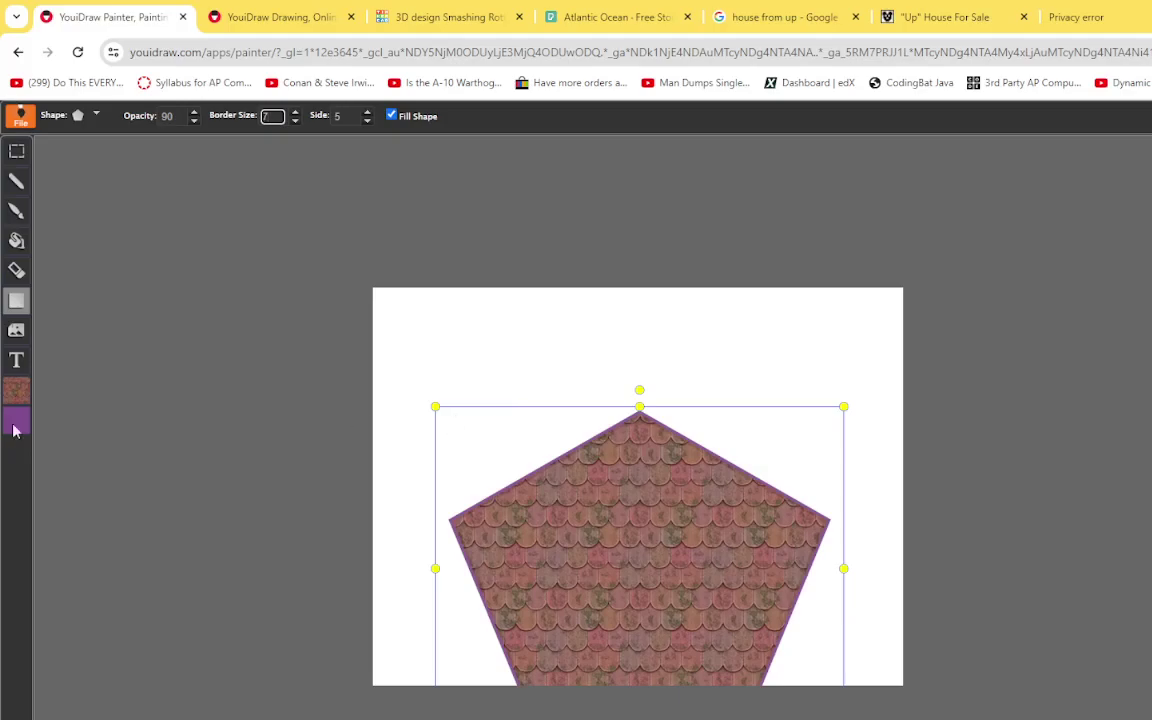
# - Try a square roof shape, then delete it and undo back to the earlier drawing
pyautogui.click(80, 115)
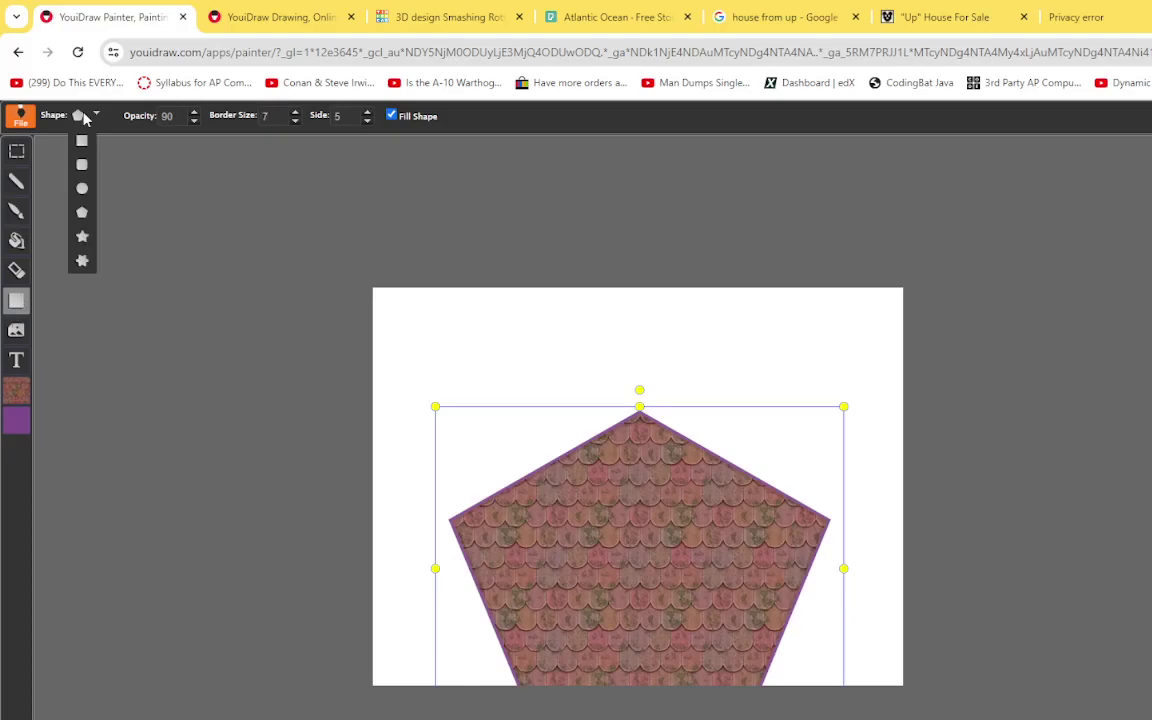
pyautogui.click(82, 142)
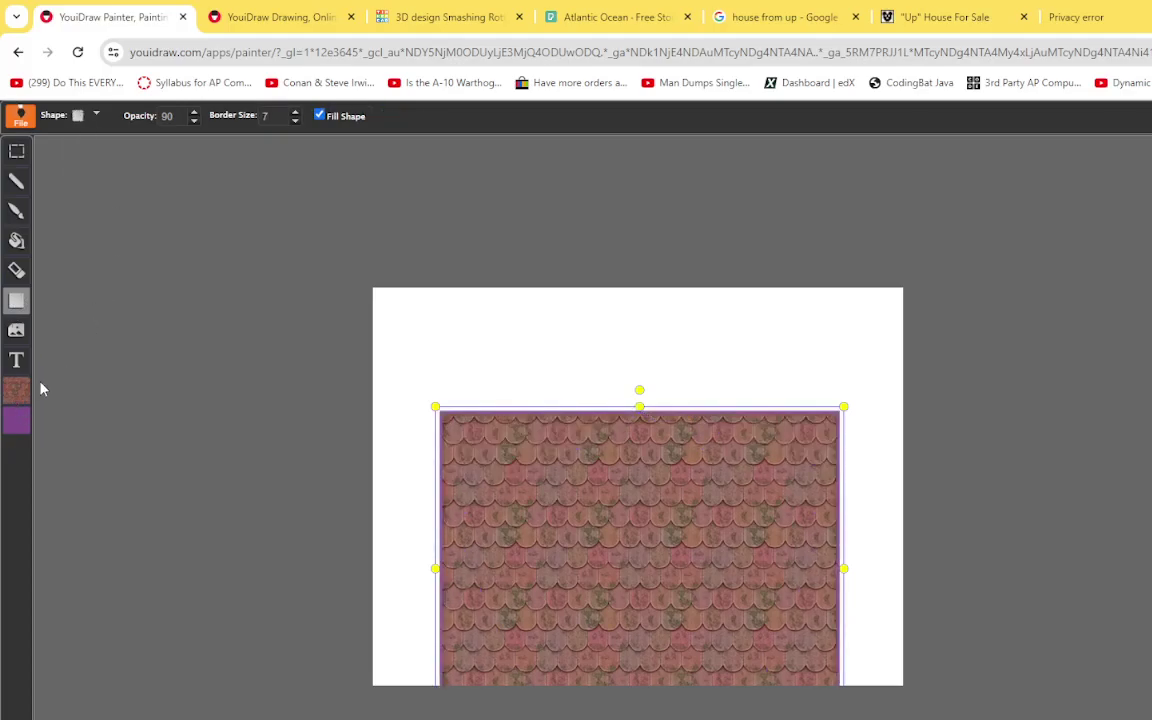
pyautogui.press('Delete')
pyautogui.hotkey('ctrl', 'z')
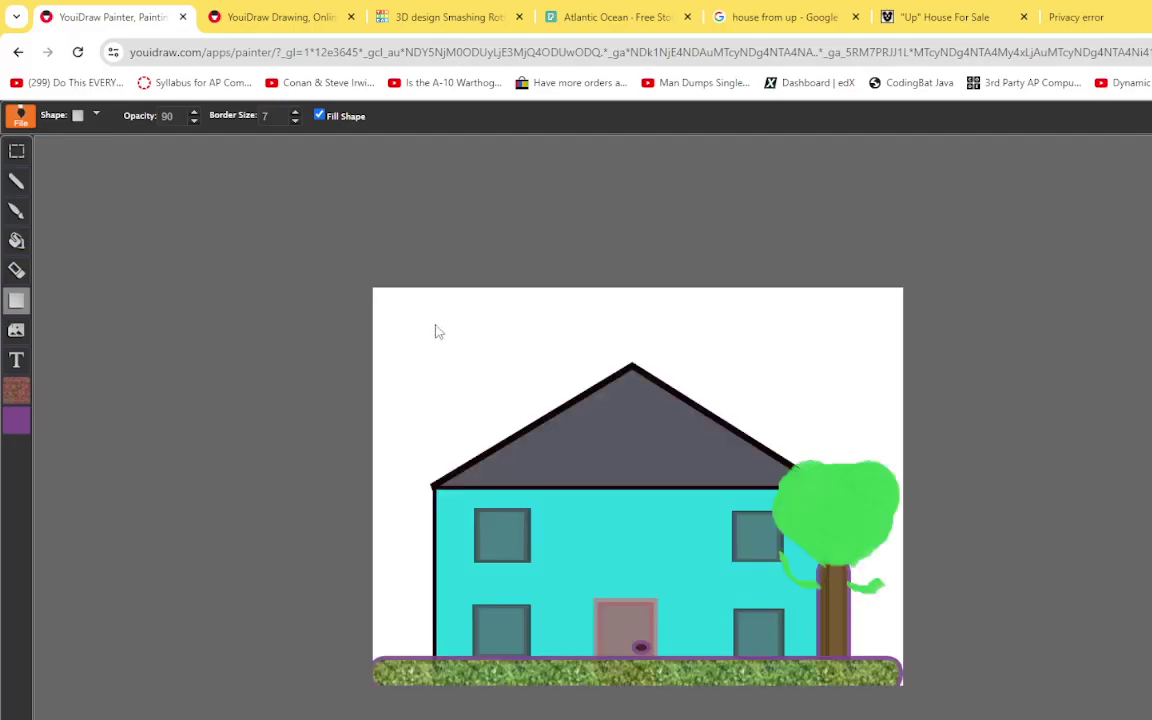
# - On a new blank image, draw a wider roof-tile pentagon and raise it slightly
pyautogui.click(18, 114)
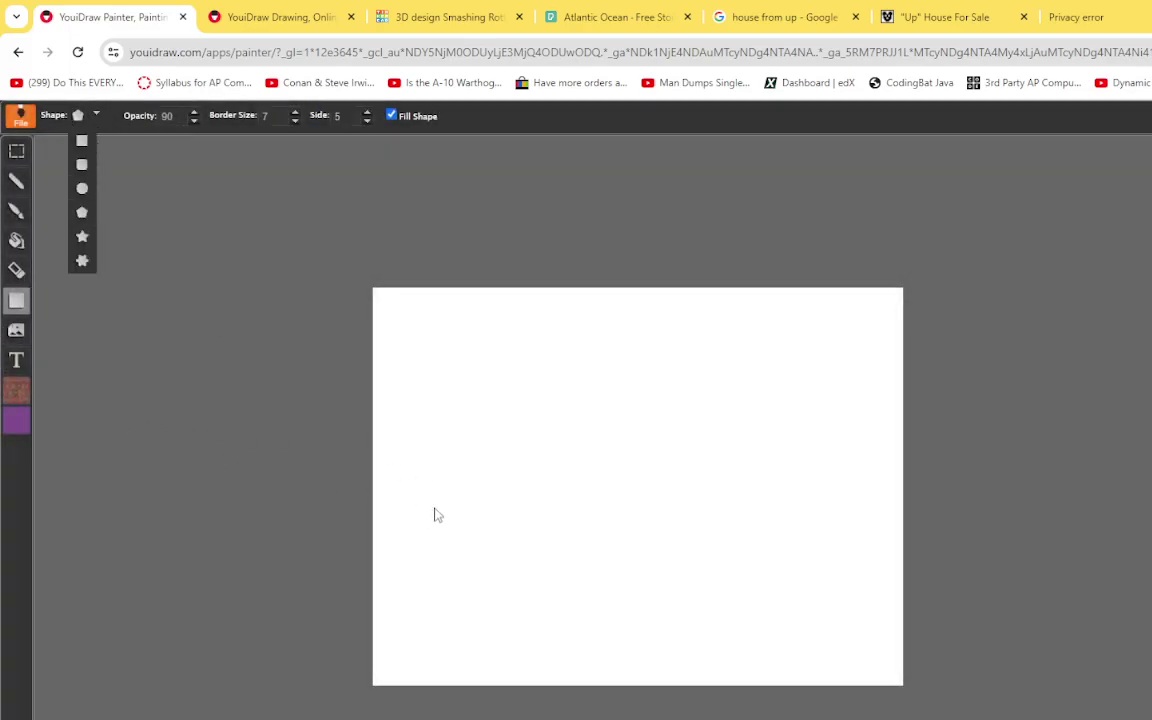
pyautogui.moveTo(396, 419); pyautogui.dragTo(900, 719)
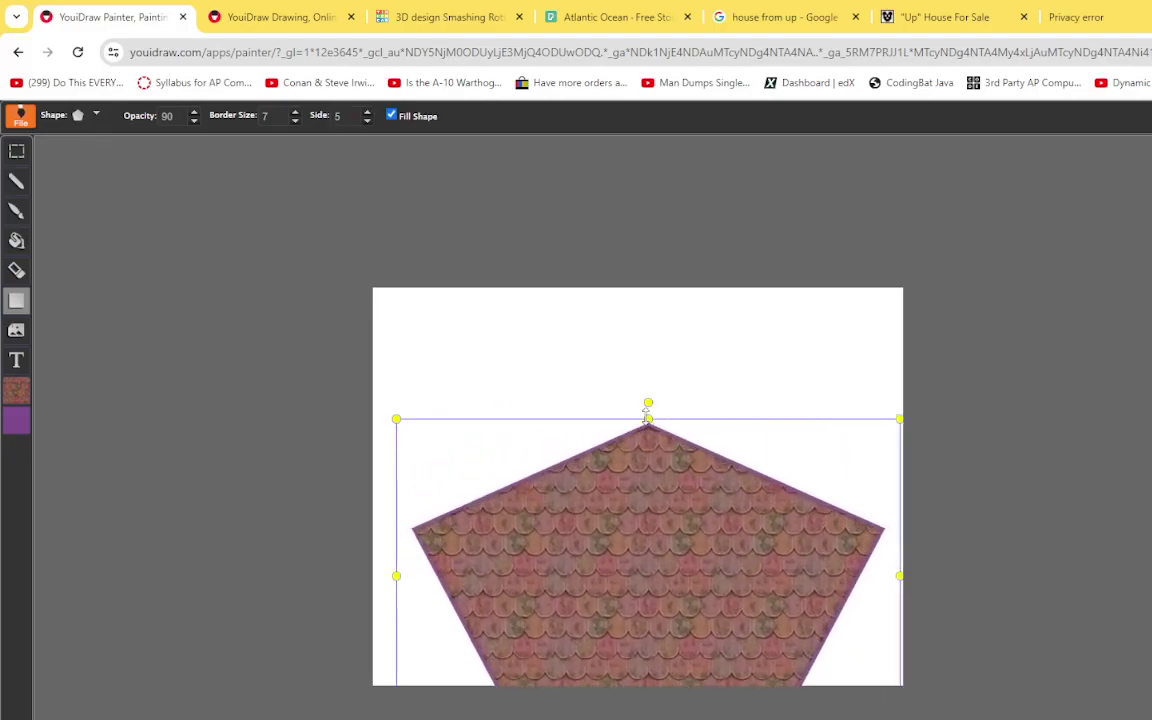
pyautogui.moveTo(646, 415); pyautogui.dragTo(646, 378)
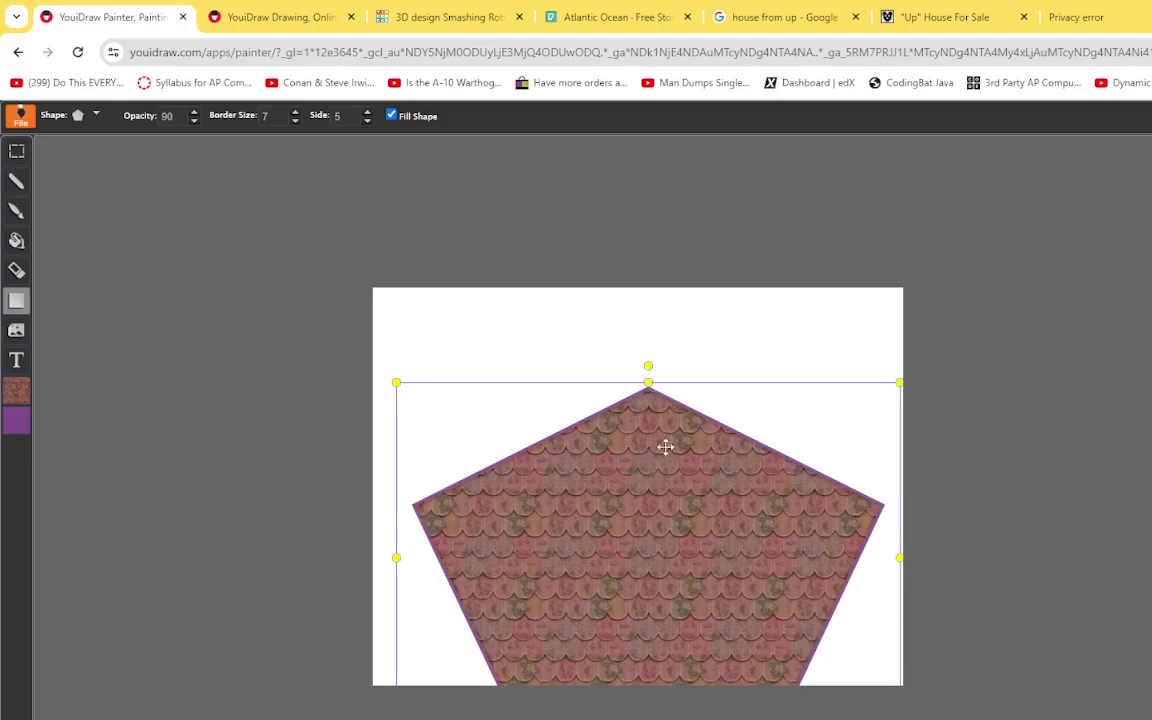
pyautogui.click(458, 342)
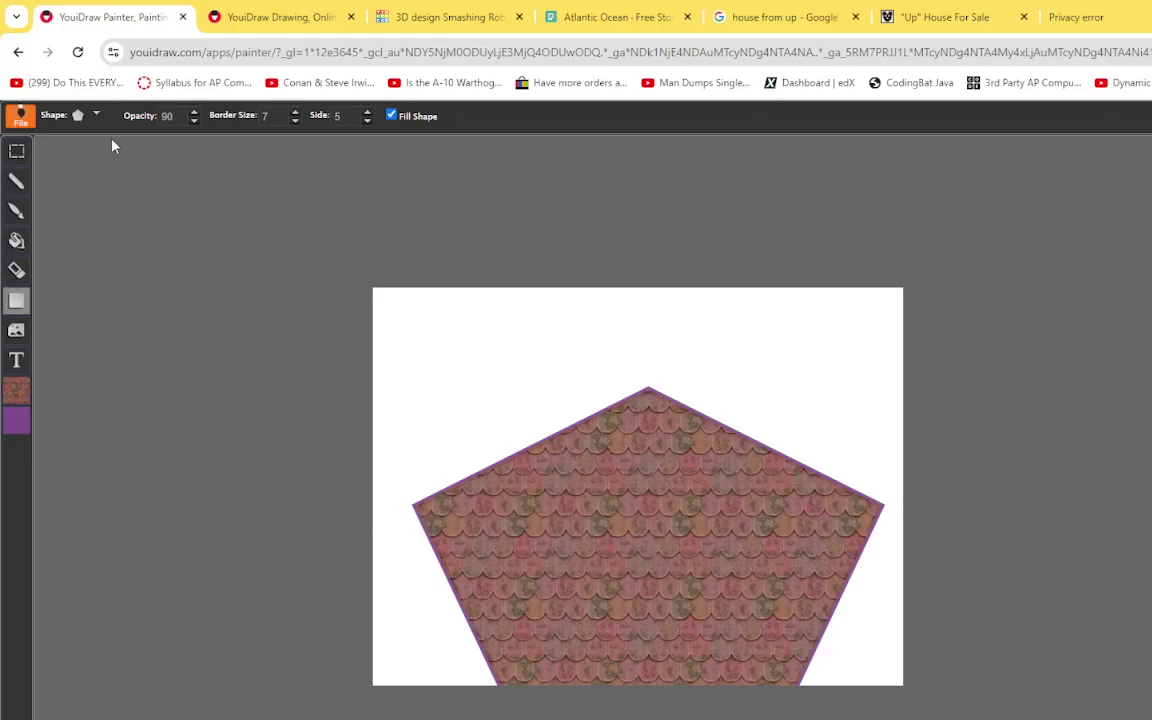
# - Switch the shape to square with the beige brick texture as fill
pyautogui.click(78, 115)
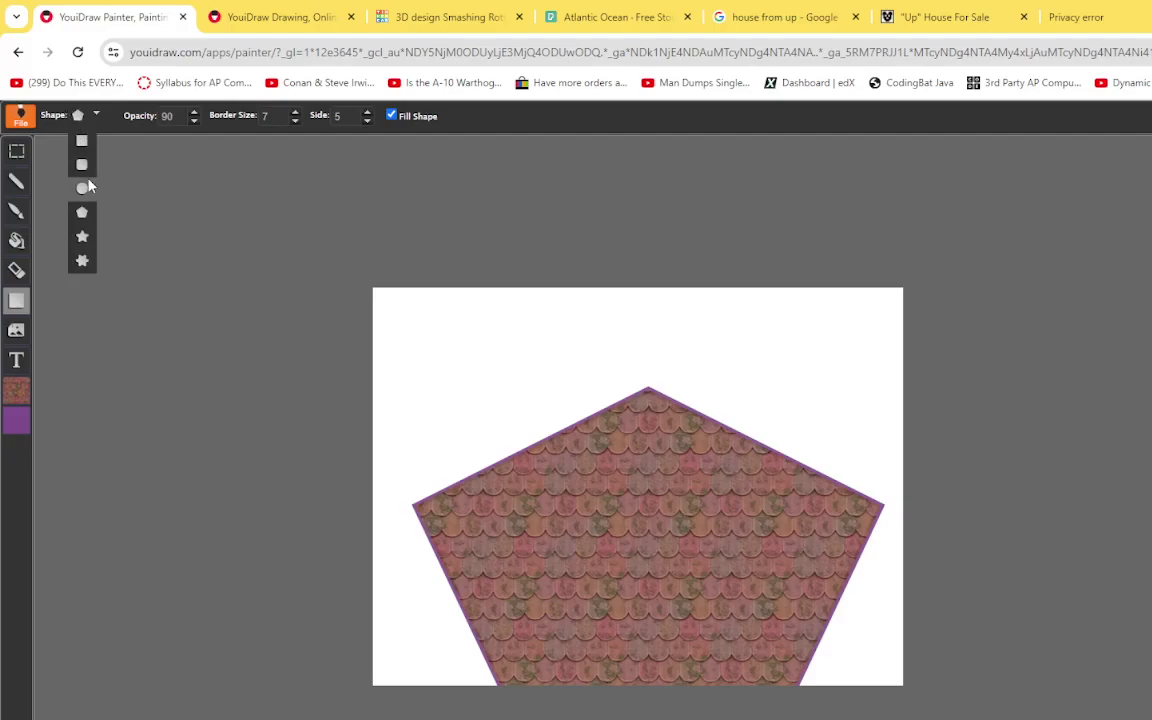
pyautogui.click(82, 141)
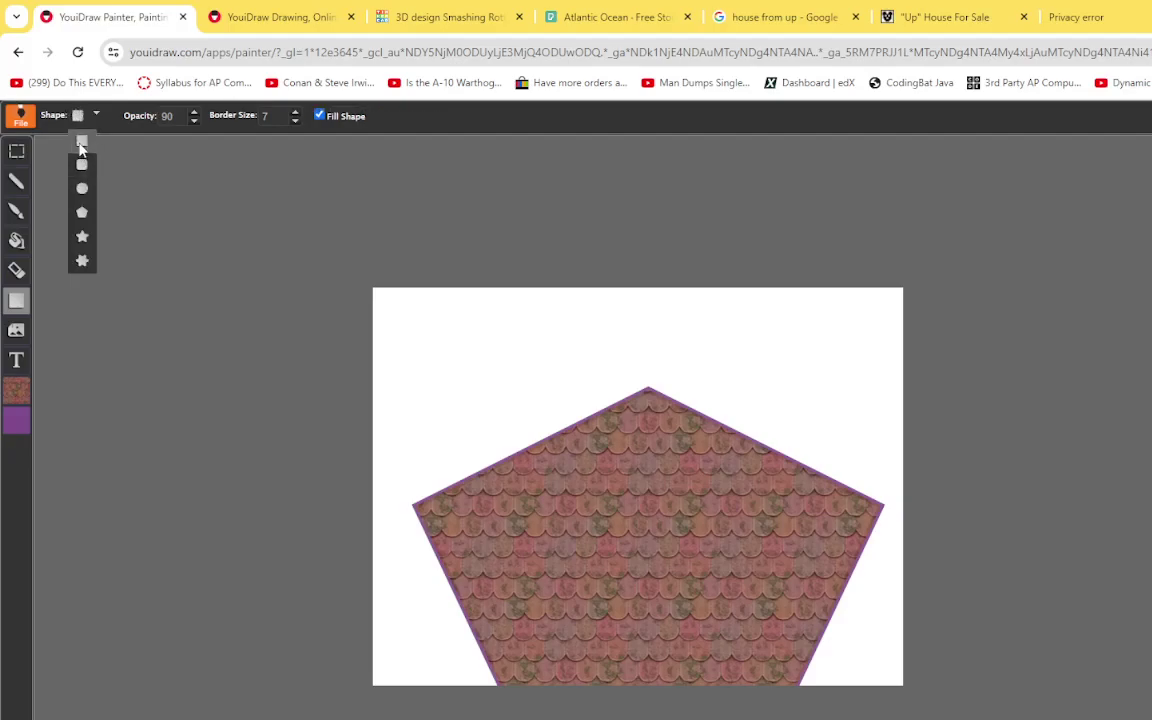
pyautogui.click(18, 390)
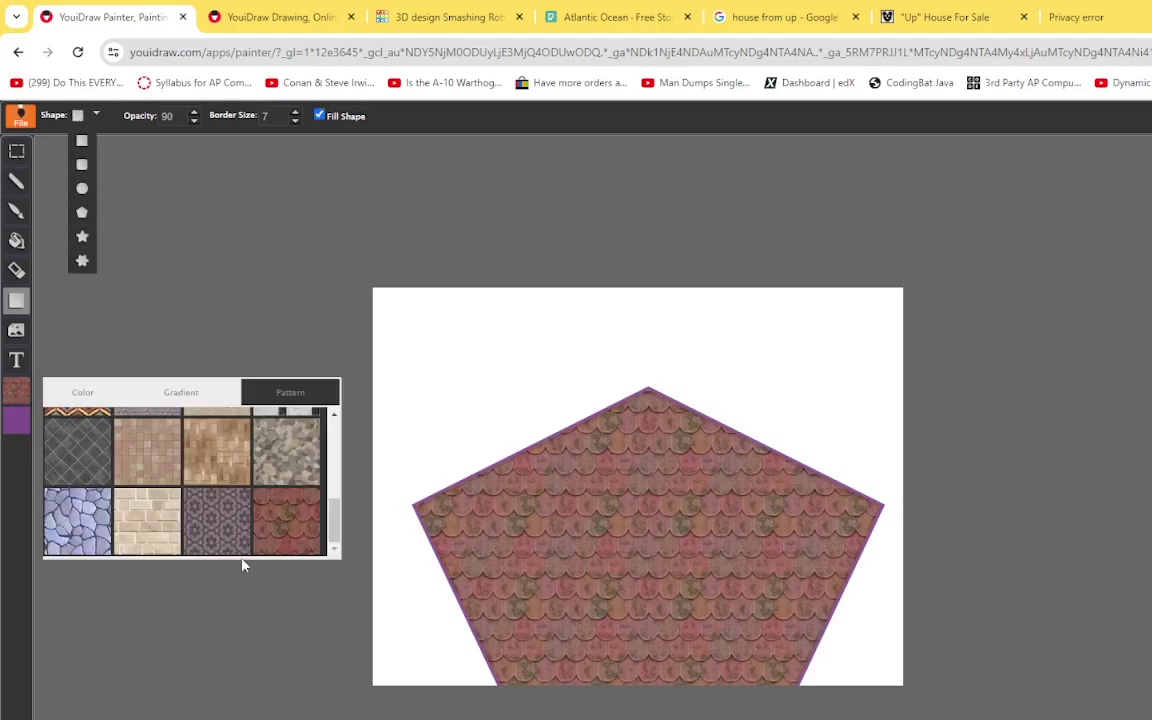
pyautogui.scroll(2, 141, 532)
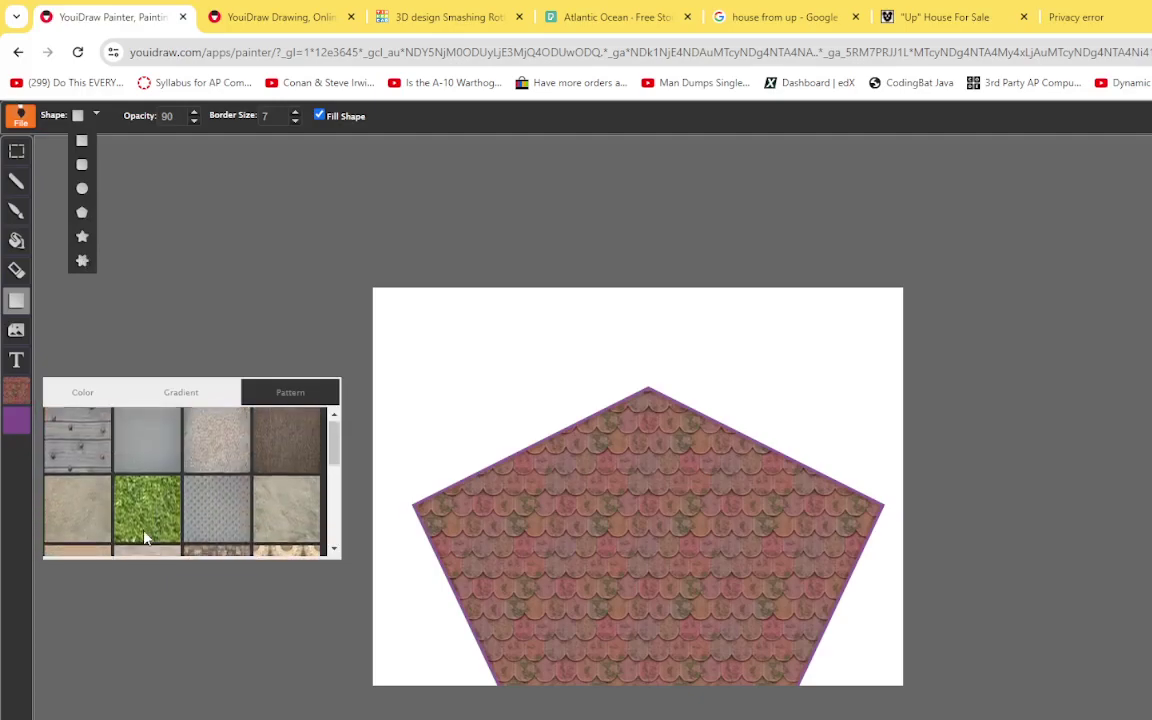
pyautogui.scroll(-2, 145, 537)
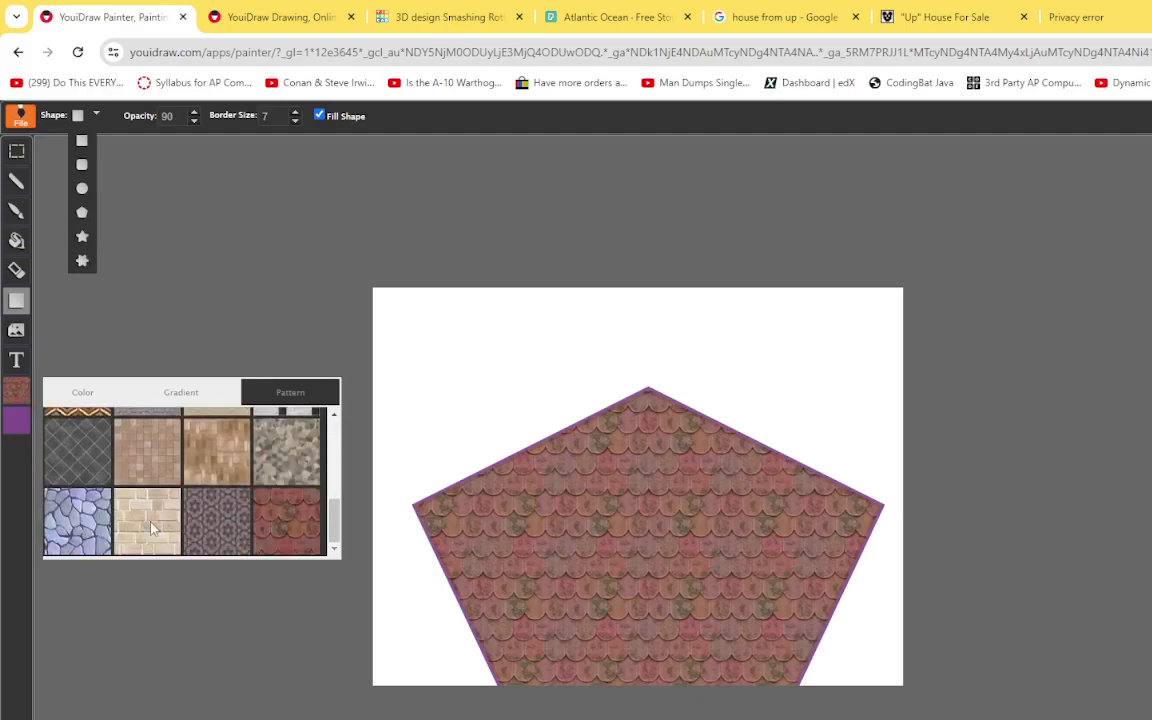
pyautogui.click(151, 527)
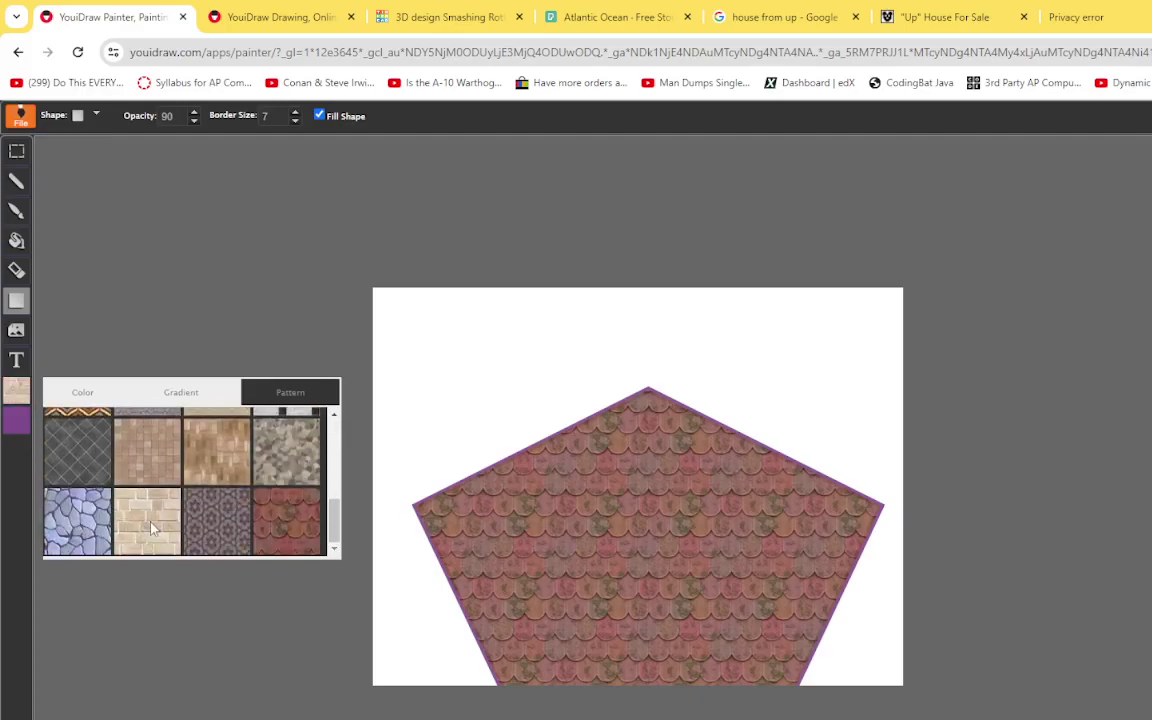
# - Draw the brick wall under the roof, resize it to fit, and set opacity to 96
pyautogui.click(419, 512)
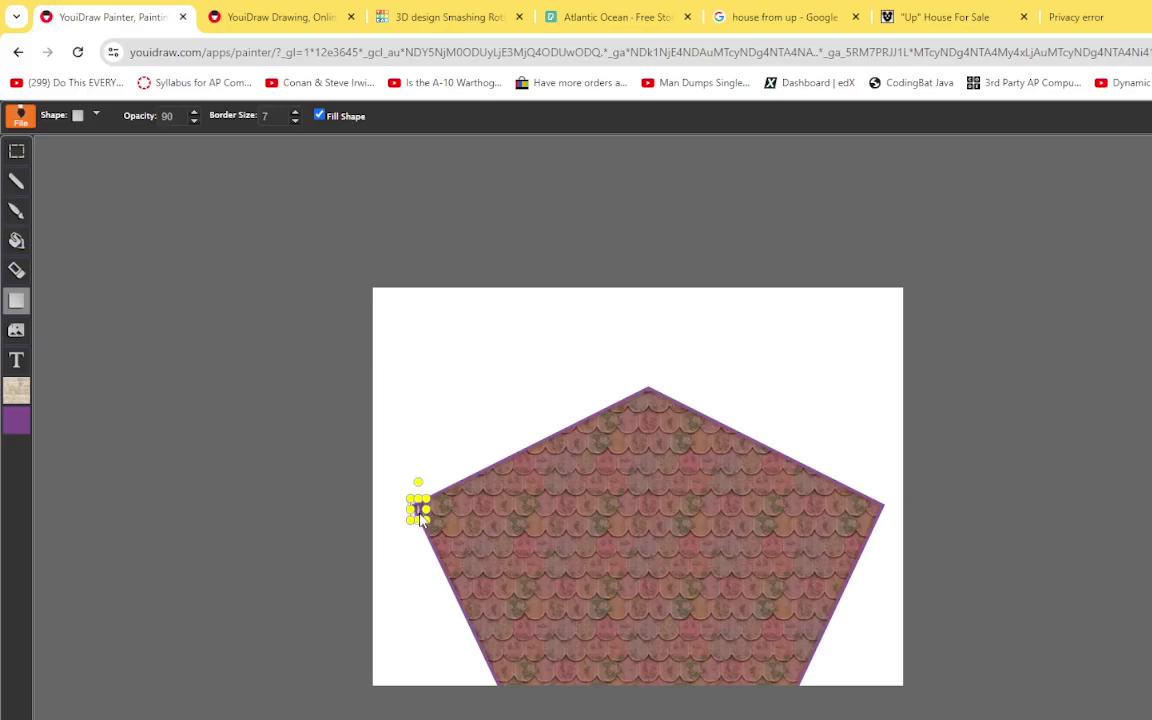
pyautogui.click(421, 512)
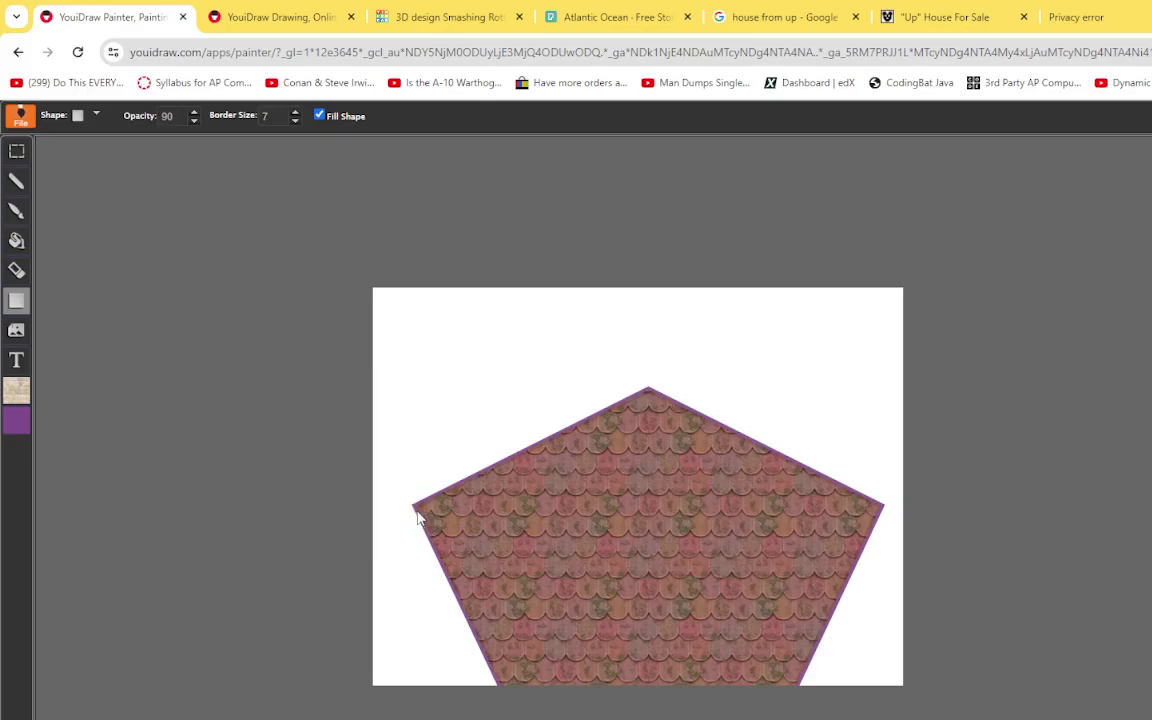
pyautogui.moveTo(417, 510); pyautogui.dragTo(877, 695)
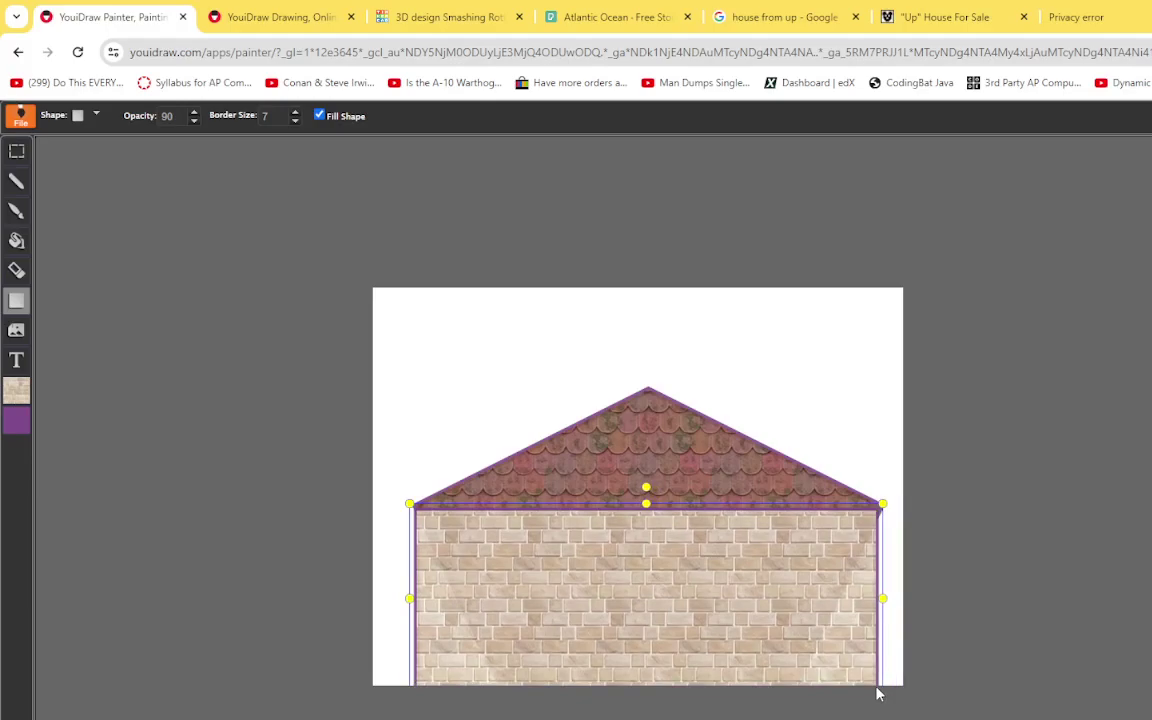
pyautogui.moveTo(659, 602); pyautogui.dragTo(660, 610)
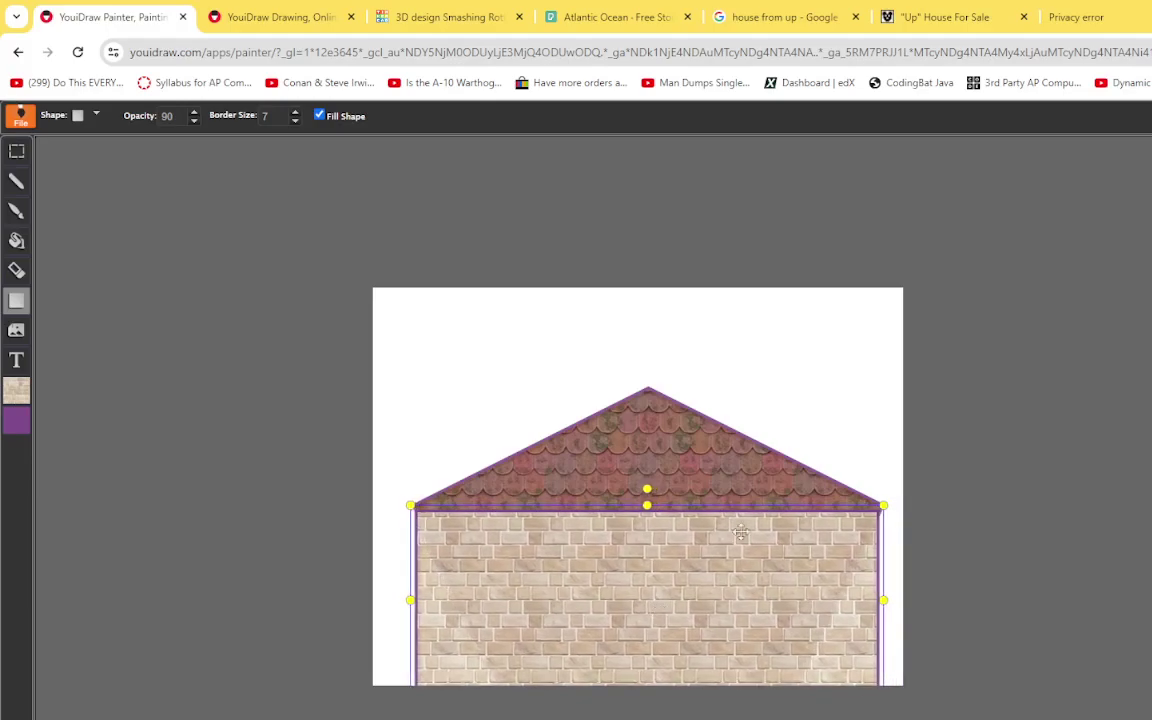
pyautogui.moveTo(884, 505)
pyautogui.mouseDown()
pyautogui.moveTo(862, 537)
pyautogui.moveTo(880, 511)
pyautogui.mouseUp()
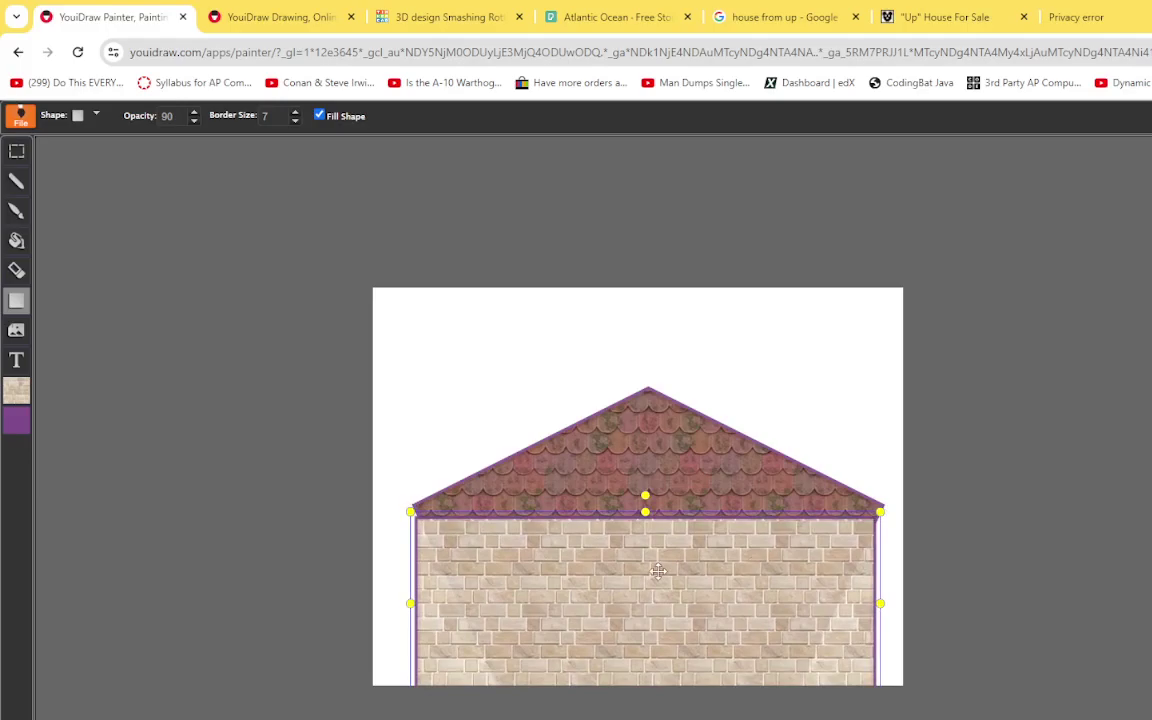
pyautogui.moveTo(658, 571); pyautogui.dragTo(662, 570)
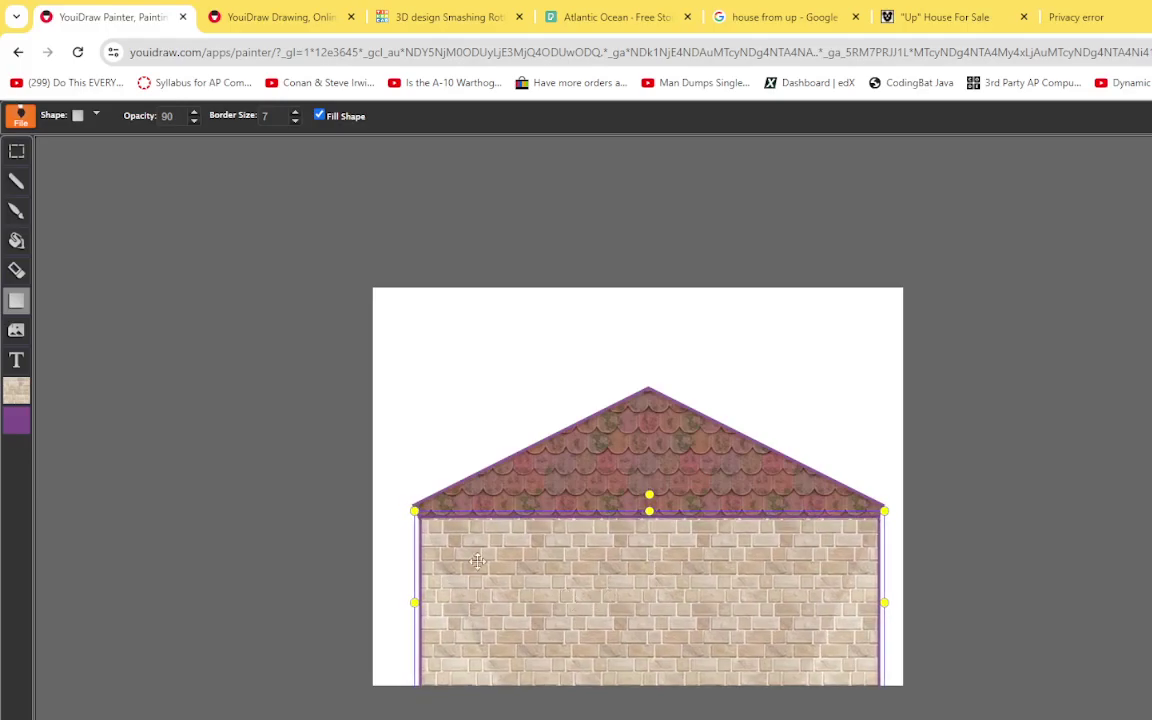
pyautogui.click(195, 112)
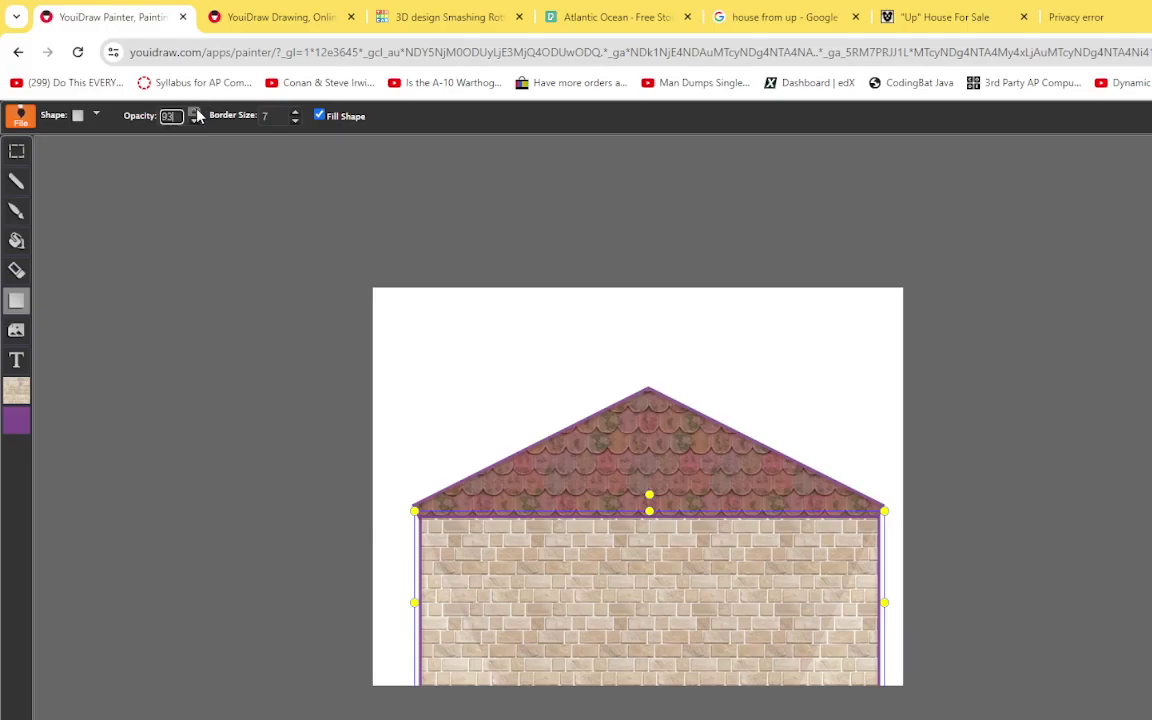
pyautogui.click(491, 380)
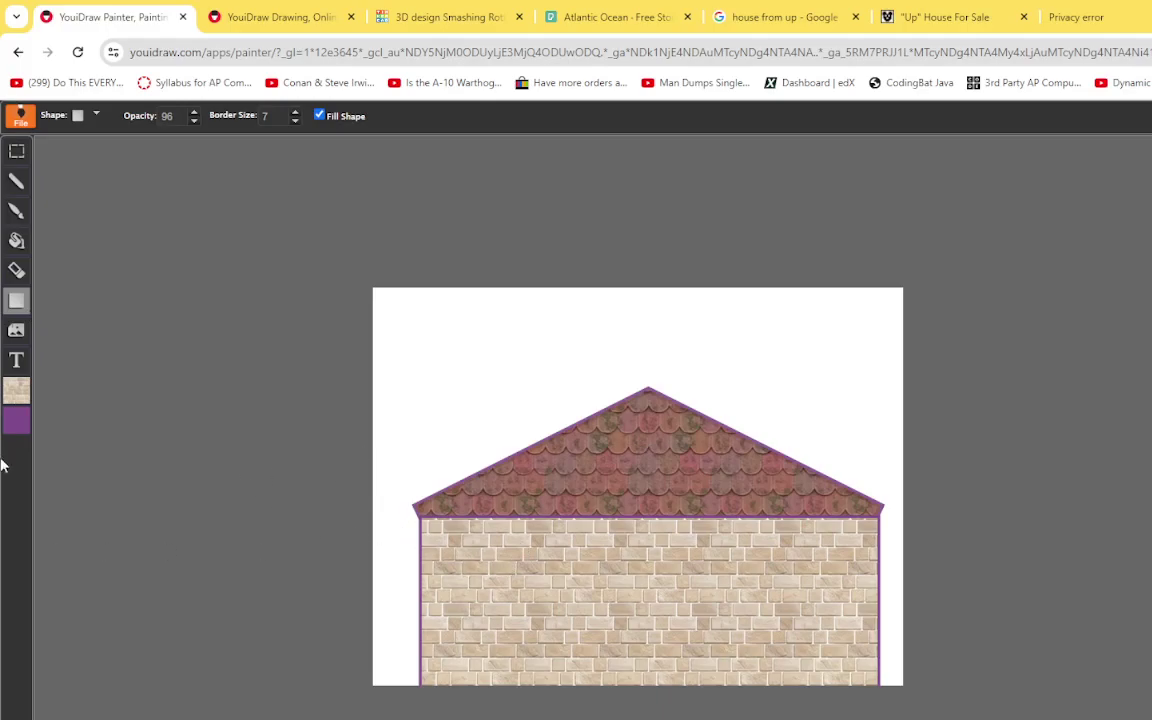
# - Set the fill to a solid saturated sky-blue colour
pyautogui.click(17, 392)
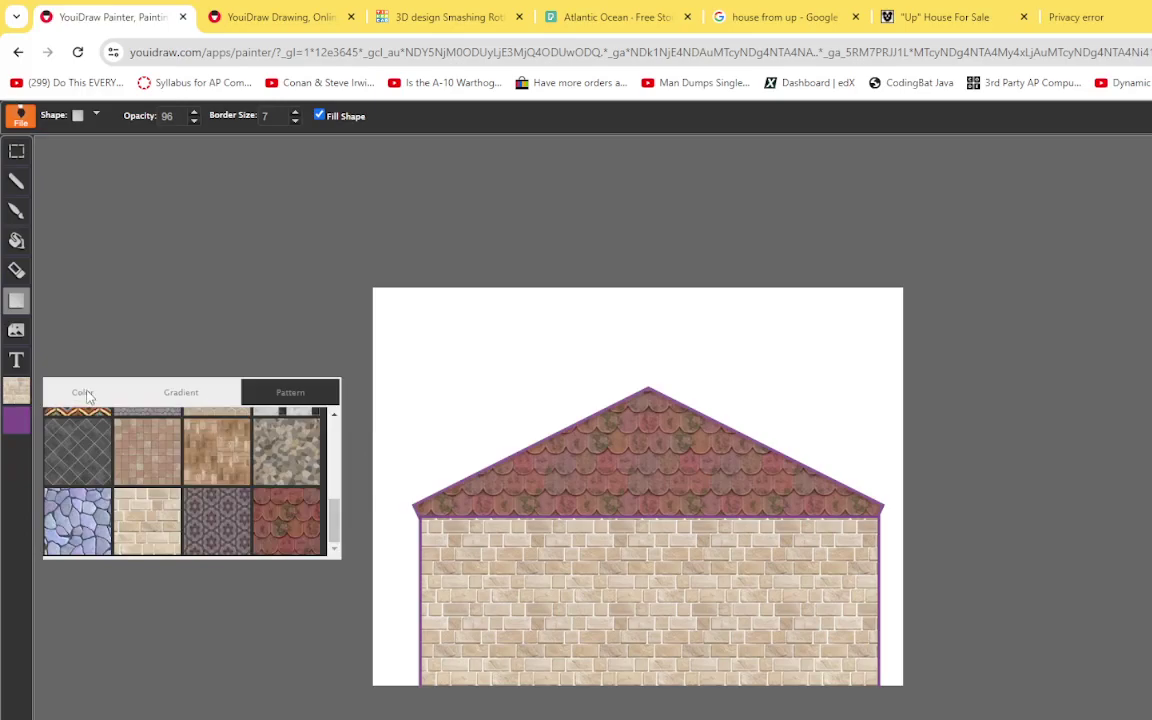
pyautogui.click(82, 392)
pyautogui.moveTo(199, 460); pyautogui.dragTo(199, 472)
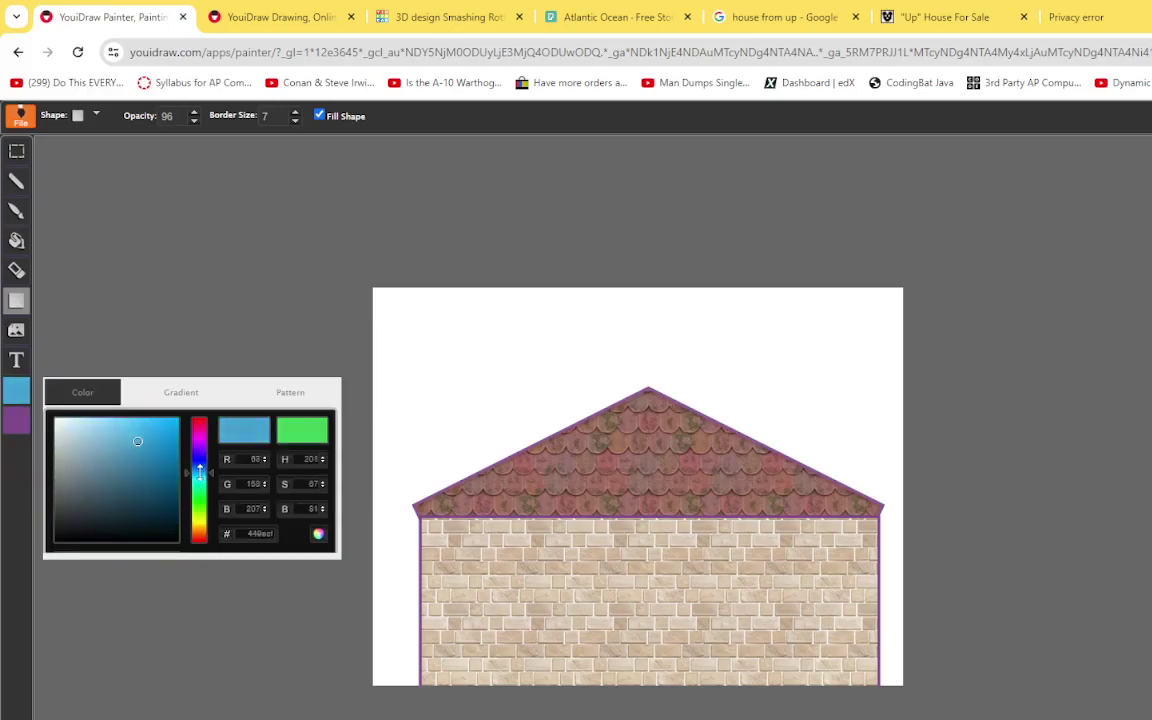
pyautogui.click(153, 440)
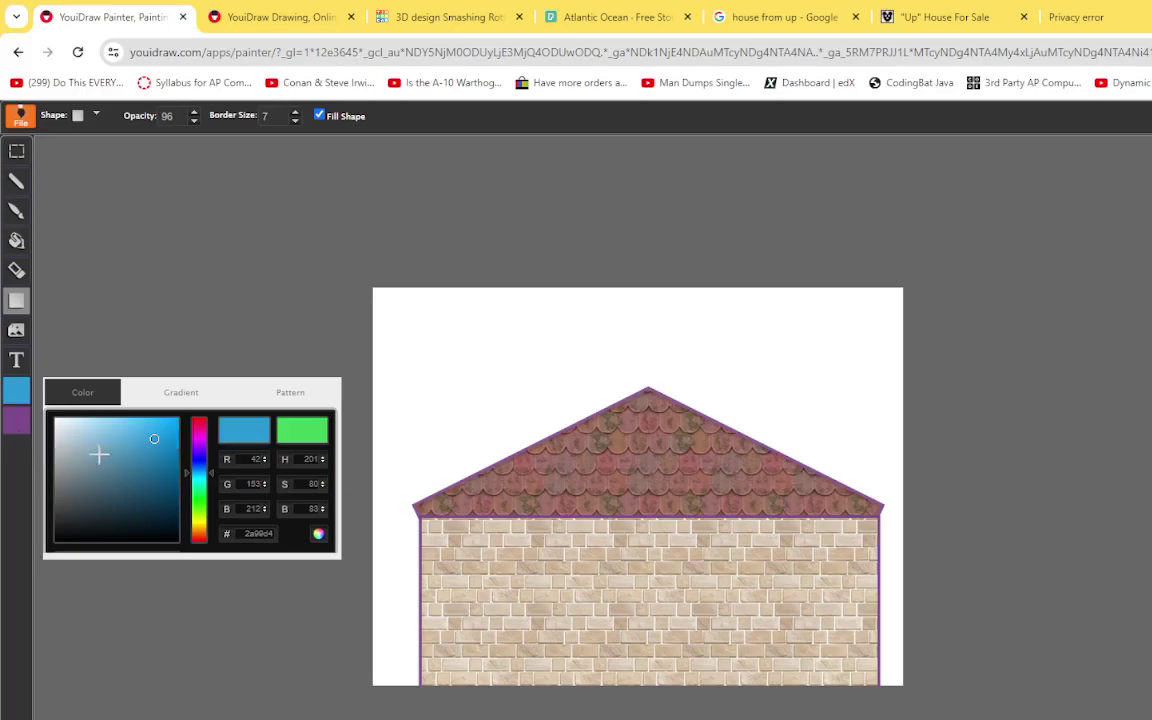
# - Set the border colour to slate grey #5b686e
pyautogui.click(17, 424)
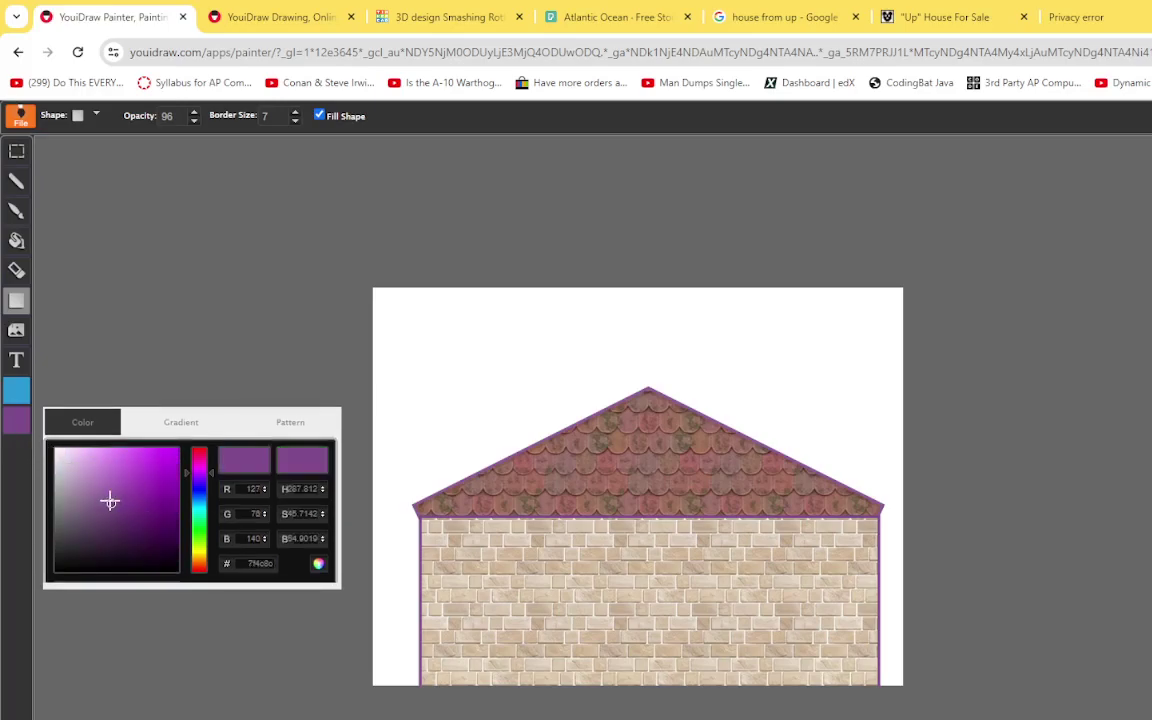
pyautogui.moveTo(108, 500)
pyautogui.mouseDown()
pyautogui.moveTo(145, 537)
pyautogui.moveTo(80, 520)
pyautogui.mouseUp()
pyautogui.moveTo(200, 505)
pyautogui.mouseDown()
pyautogui.moveTo(200, 481)
pyautogui.moveTo(200, 503)
pyautogui.mouseUp()
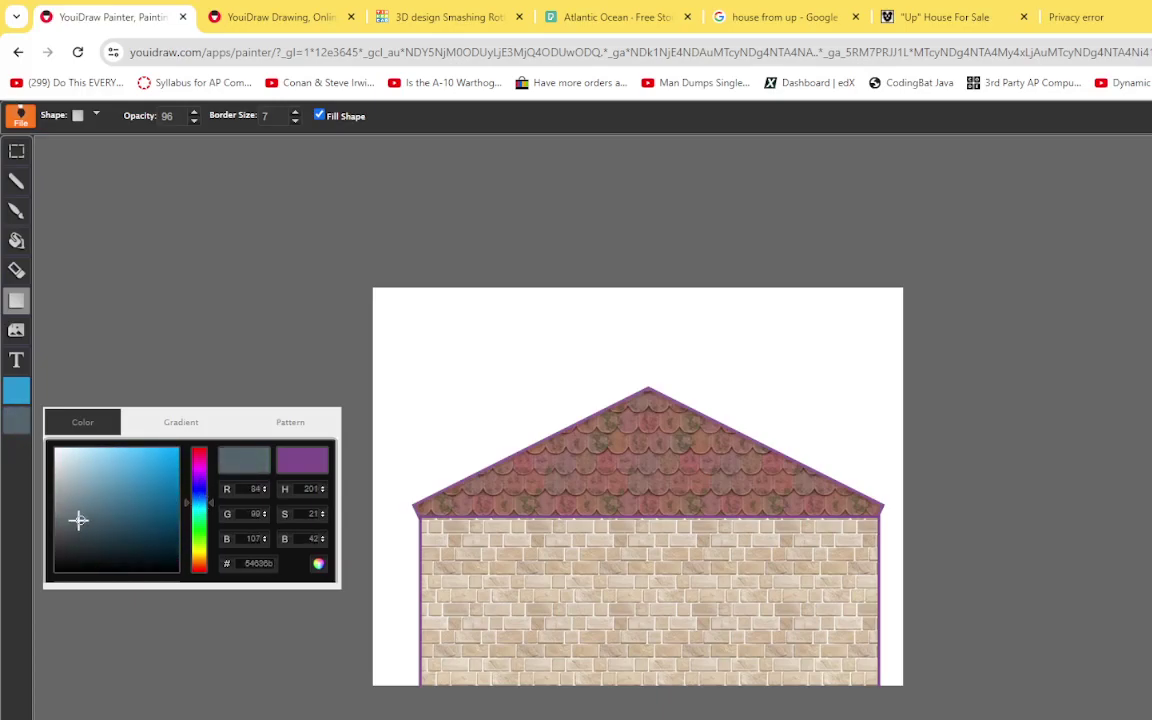
pyautogui.moveTo(77, 519); pyautogui.dragTo(76, 517)
# - Draw a blue square above the roof's left side at opacity 93
pyautogui.click(99, 139)
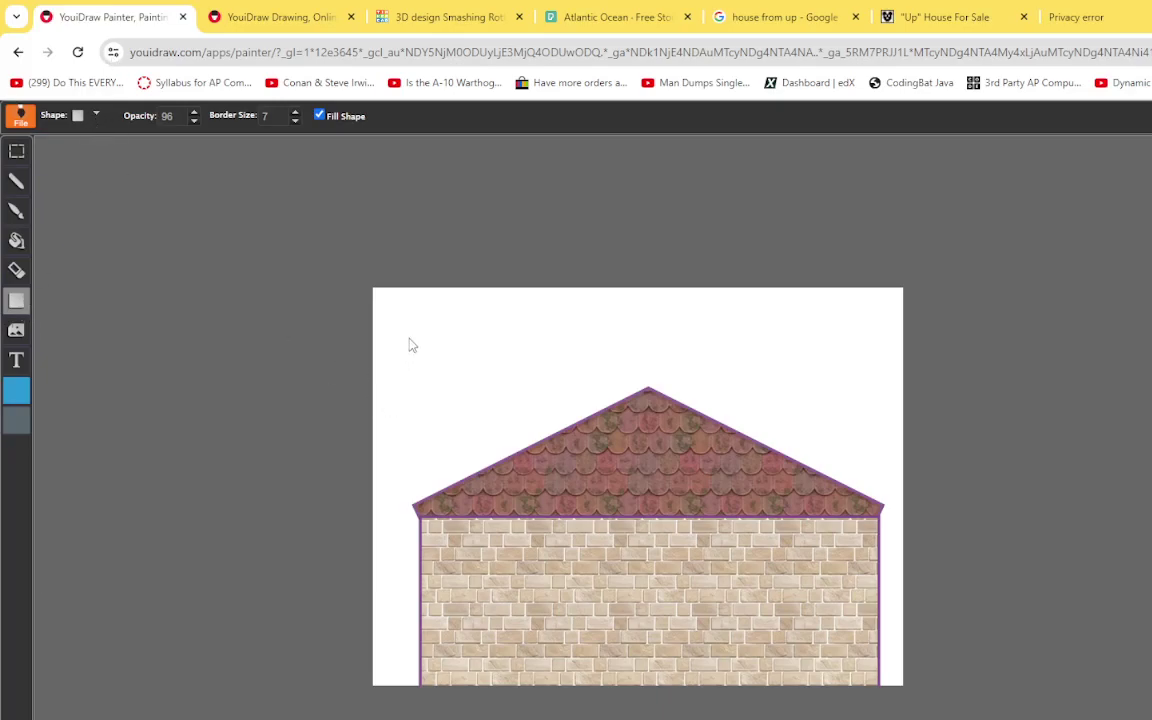
pyautogui.moveTo(397, 326)
pyautogui.mouseDown()
pyautogui.moveTo(458, 391)
pyautogui.moveTo(480, 397)
pyautogui.mouseUp()
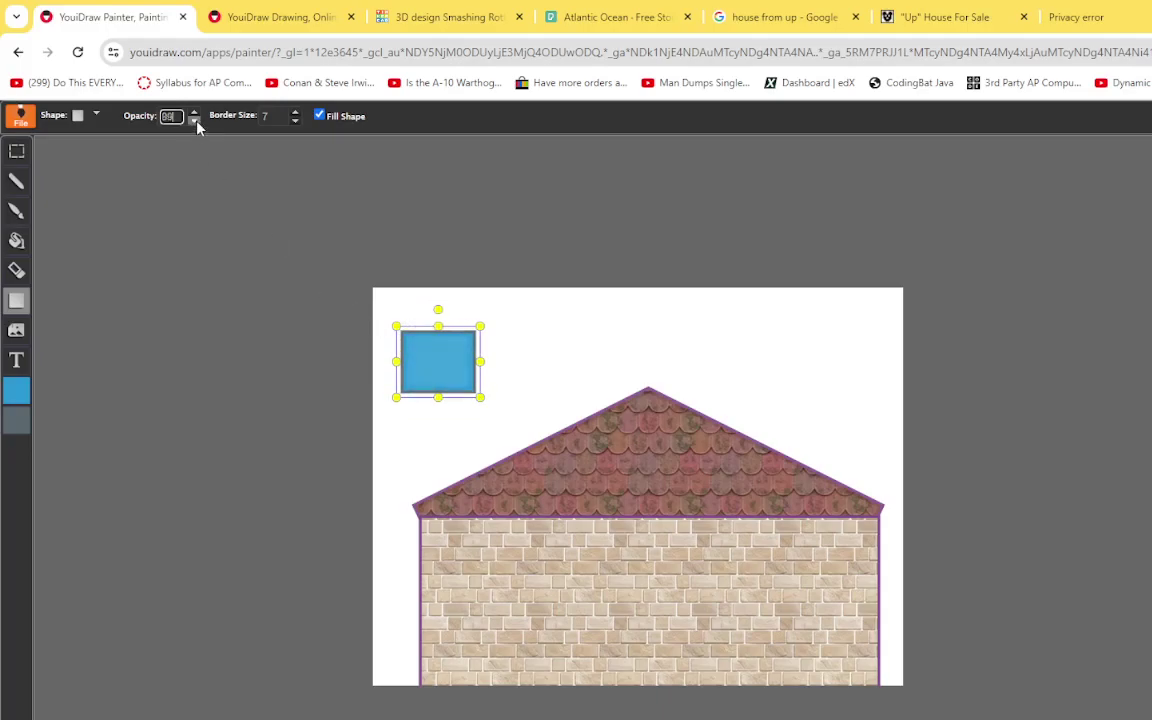
pyautogui.moveTo(447, 381); pyautogui.dragTo(446, 345)
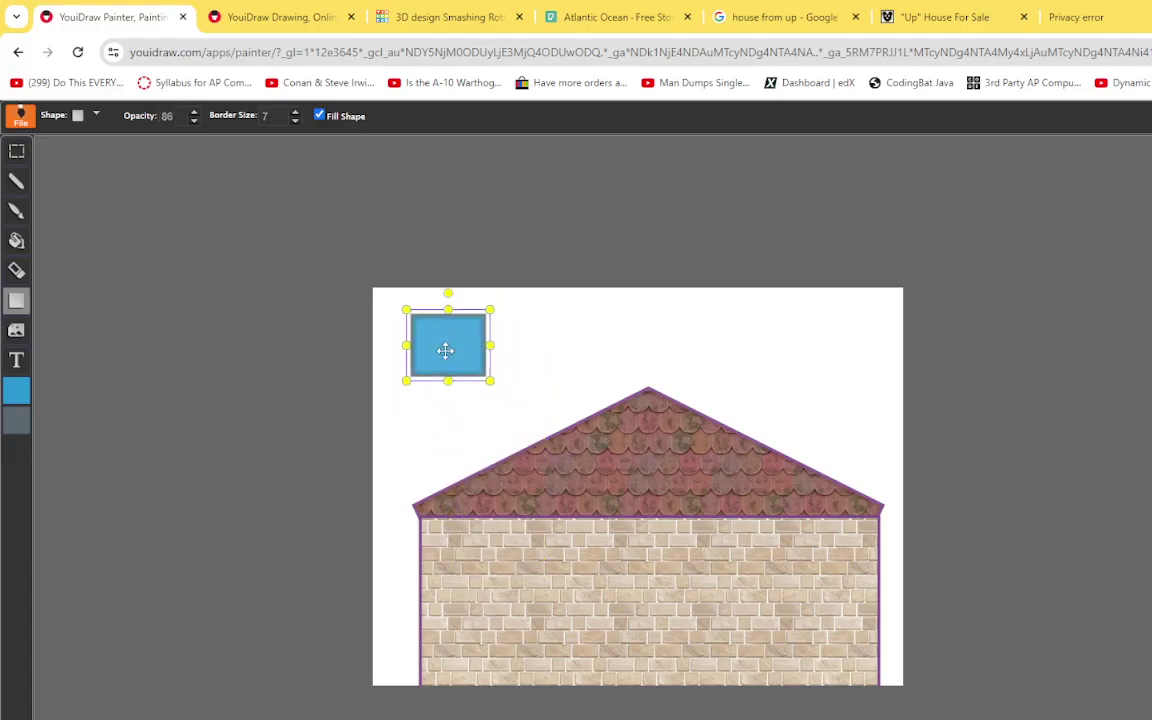
pyautogui.click(195, 115)
pyautogui.click(194, 111)
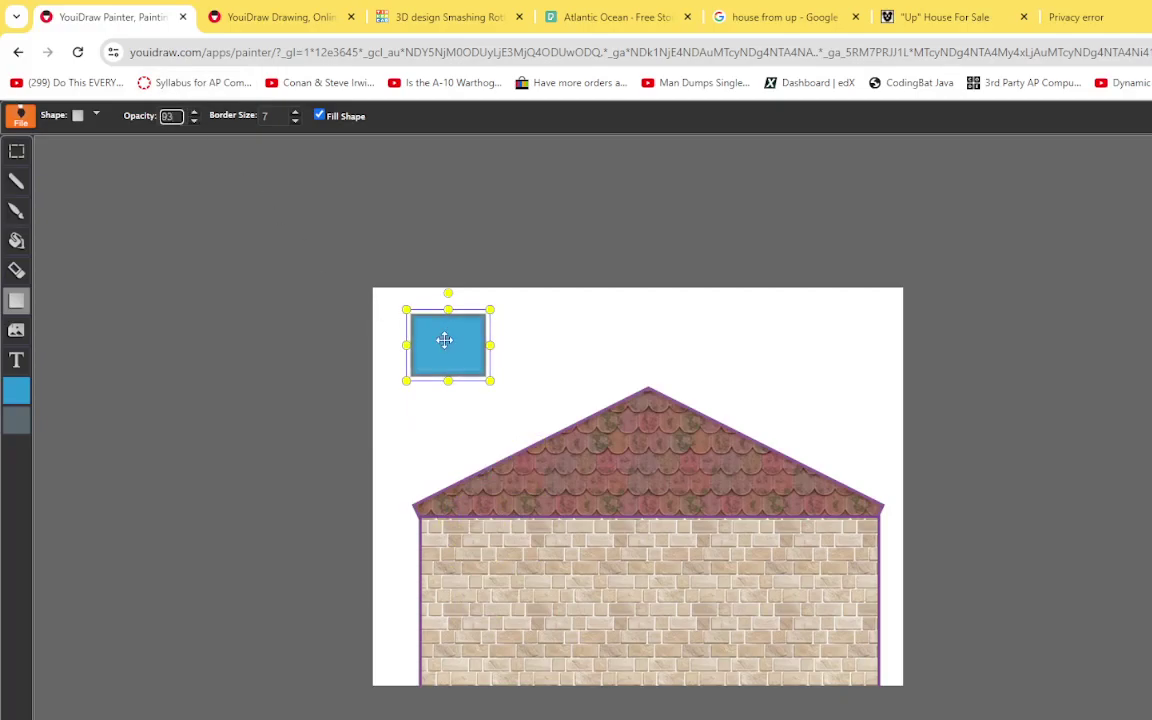
pyautogui.moveTo(442, 339)
pyautogui.mouseDown()
pyautogui.moveTo(518, 571)
pyautogui.moveTo(456, 357)
pyautogui.mouseUp()
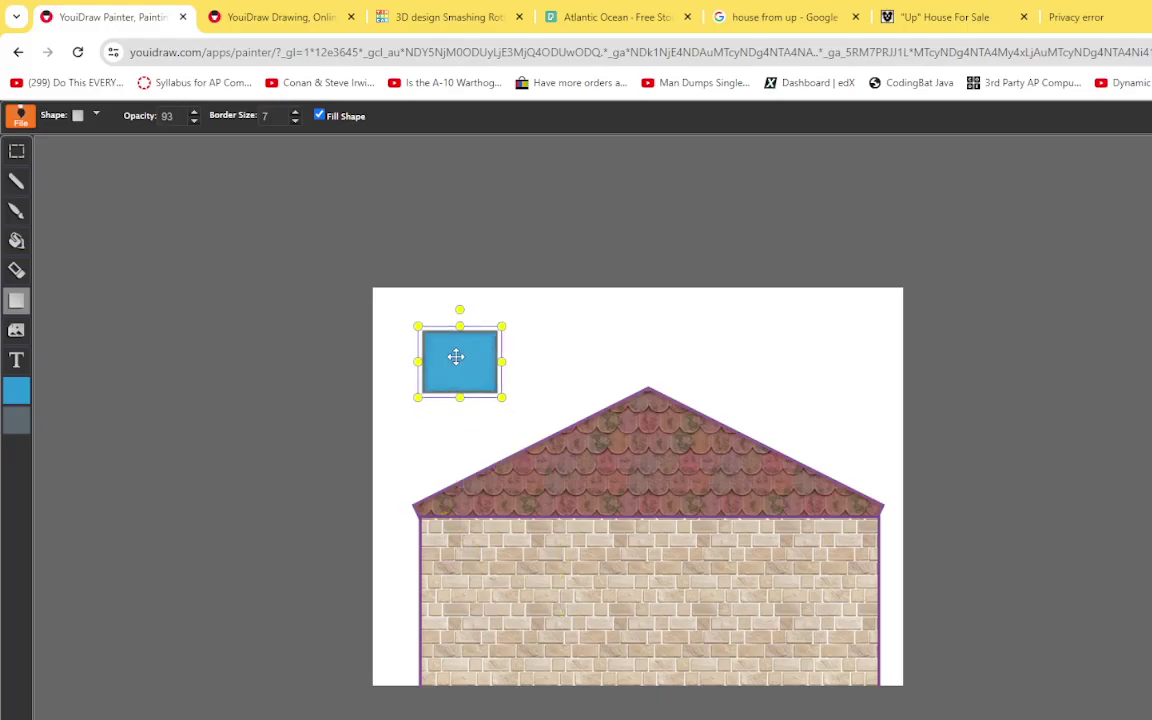
# - Thicken the square's grey border to size 19
pyautogui.click(295, 112)
pyautogui.click(295, 112)
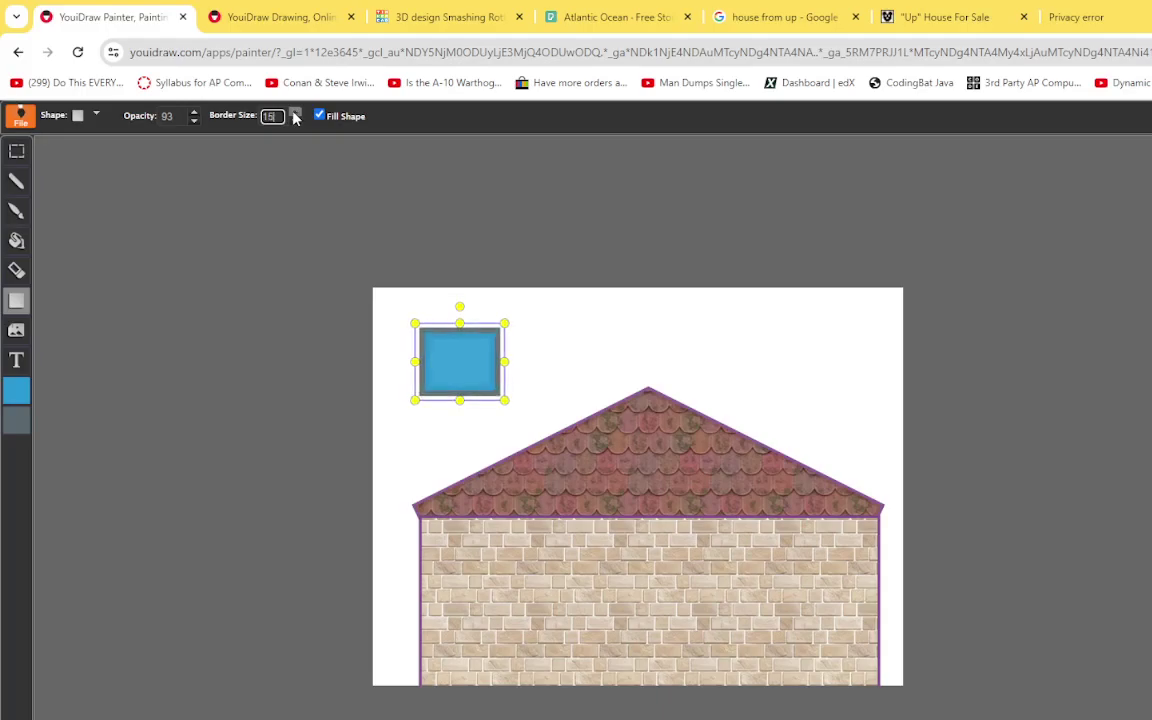
pyautogui.click(295, 112)
pyautogui.click(295, 112)
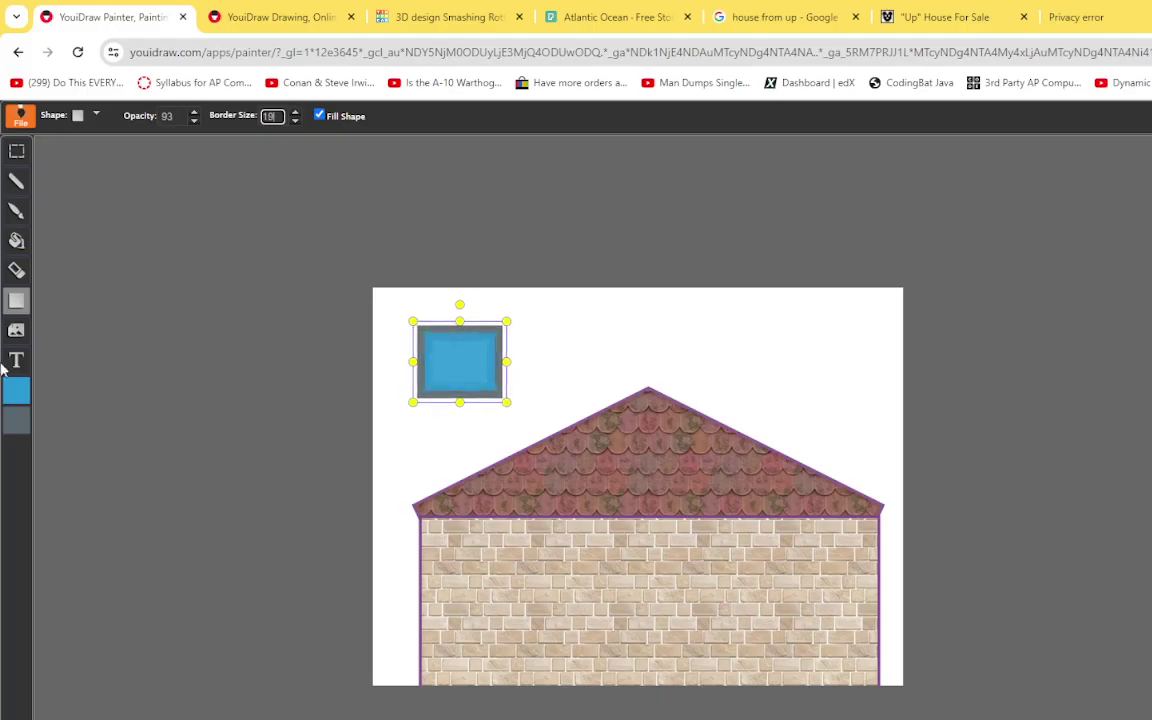
pyautogui.click(677, 326)
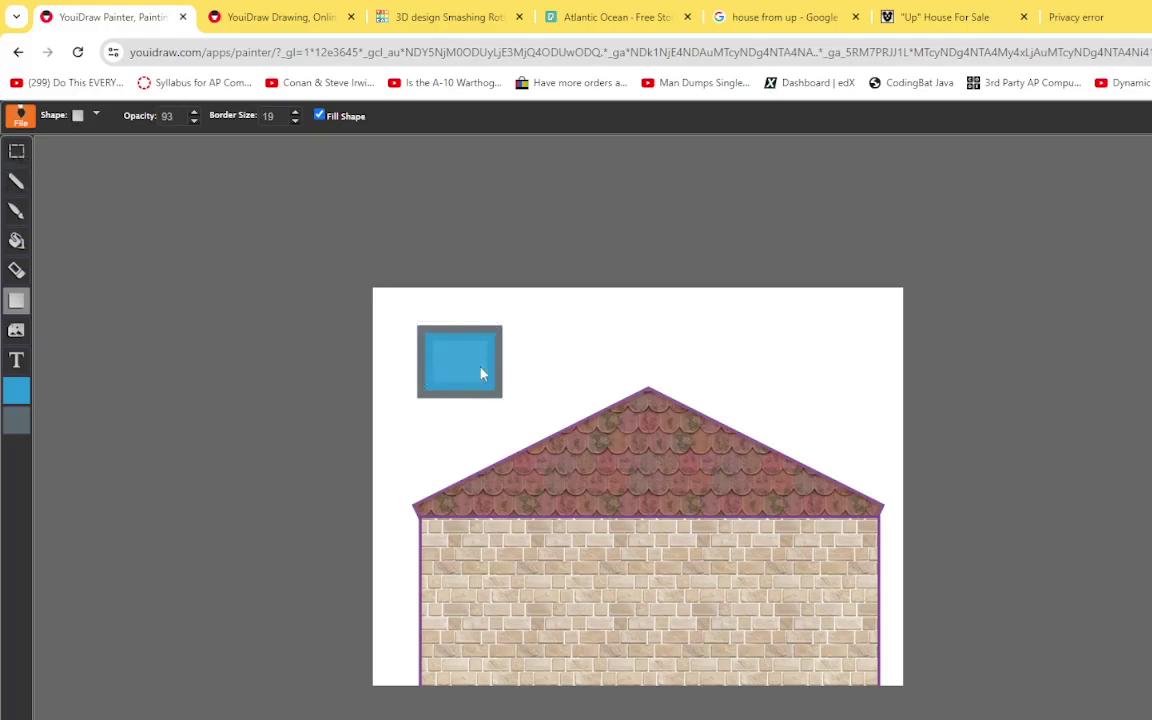
# - Select the blue window square and widen it slightly
pyautogui.click(17, 152)
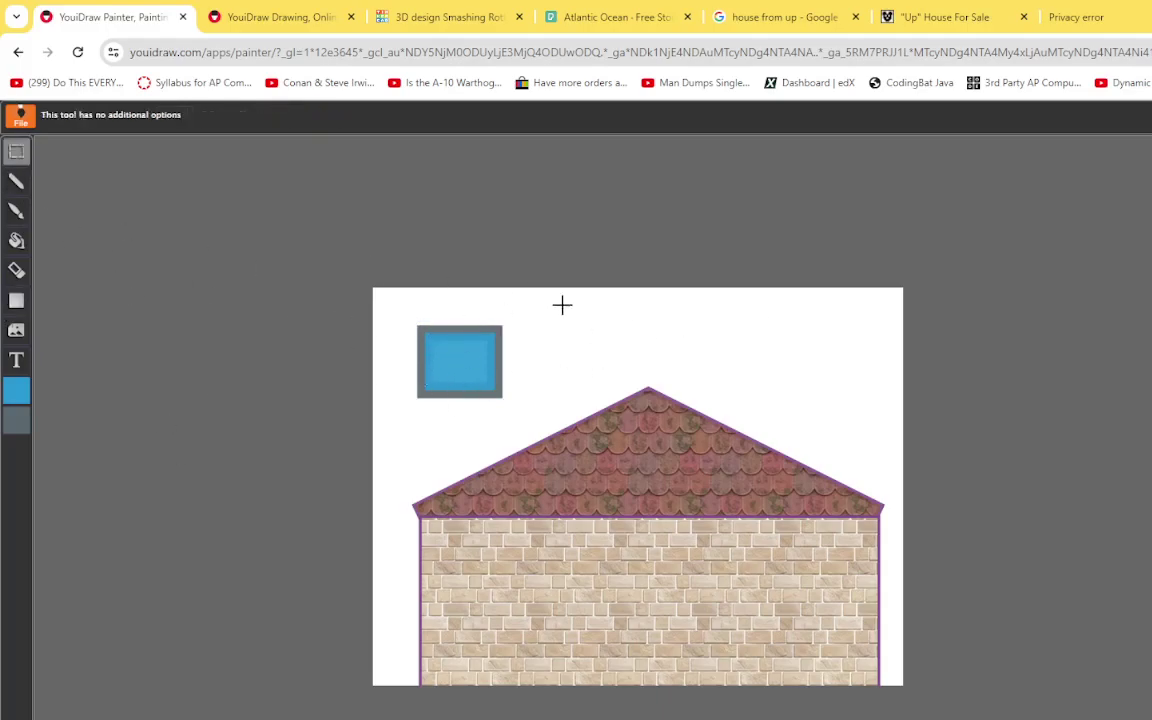
pyautogui.click(420, 328)
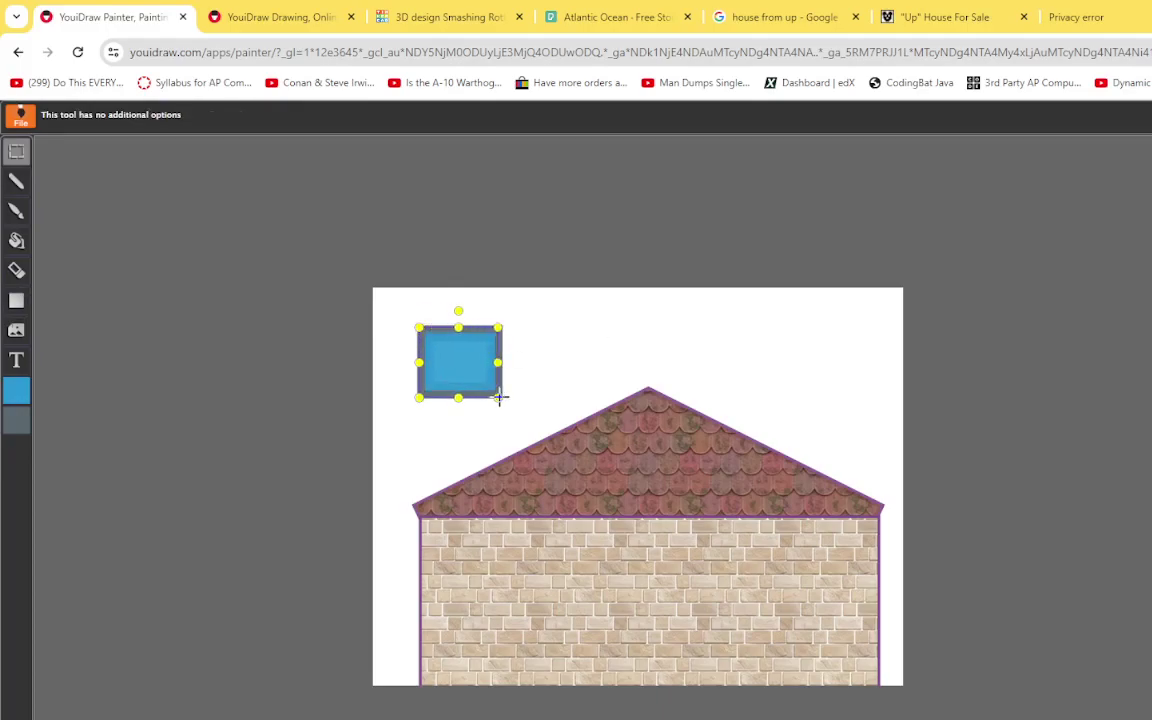
pyautogui.moveTo(499, 397); pyautogui.dragTo(502, 396)
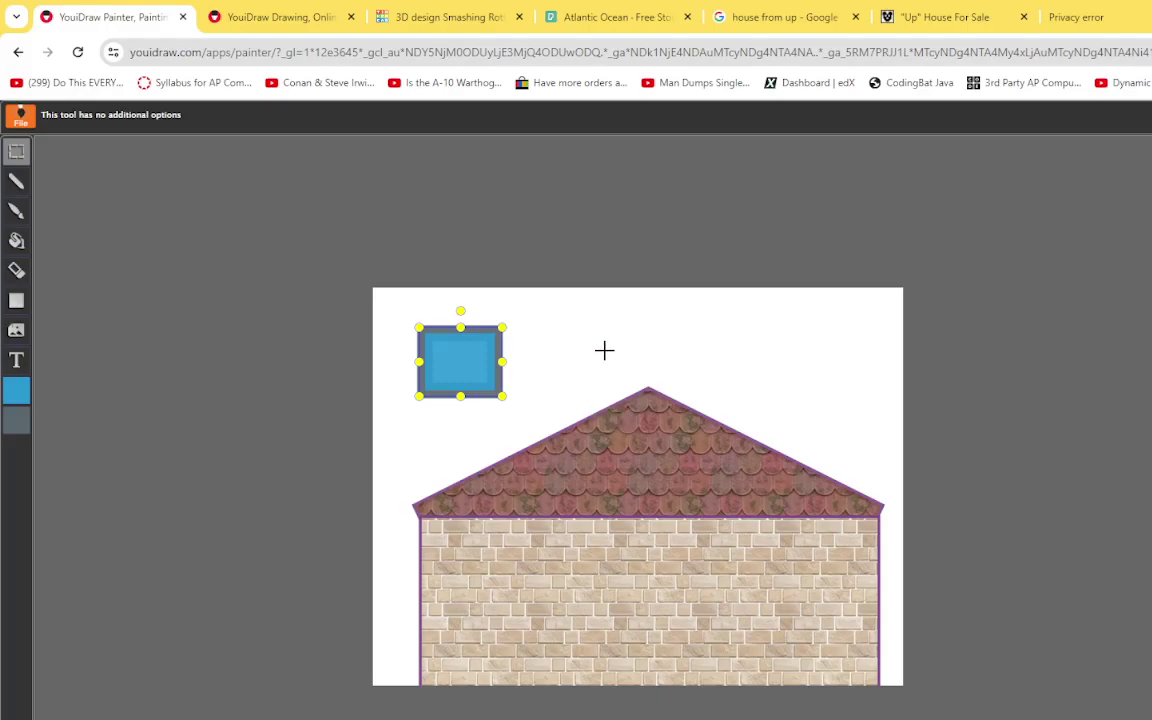
# - Paste two window copies and stack them on the left of the brick wall
pyautogui.hotkey('ctrl', 'v')
pyautogui.moveTo(638, 496); pyautogui.dragTo(498, 591)
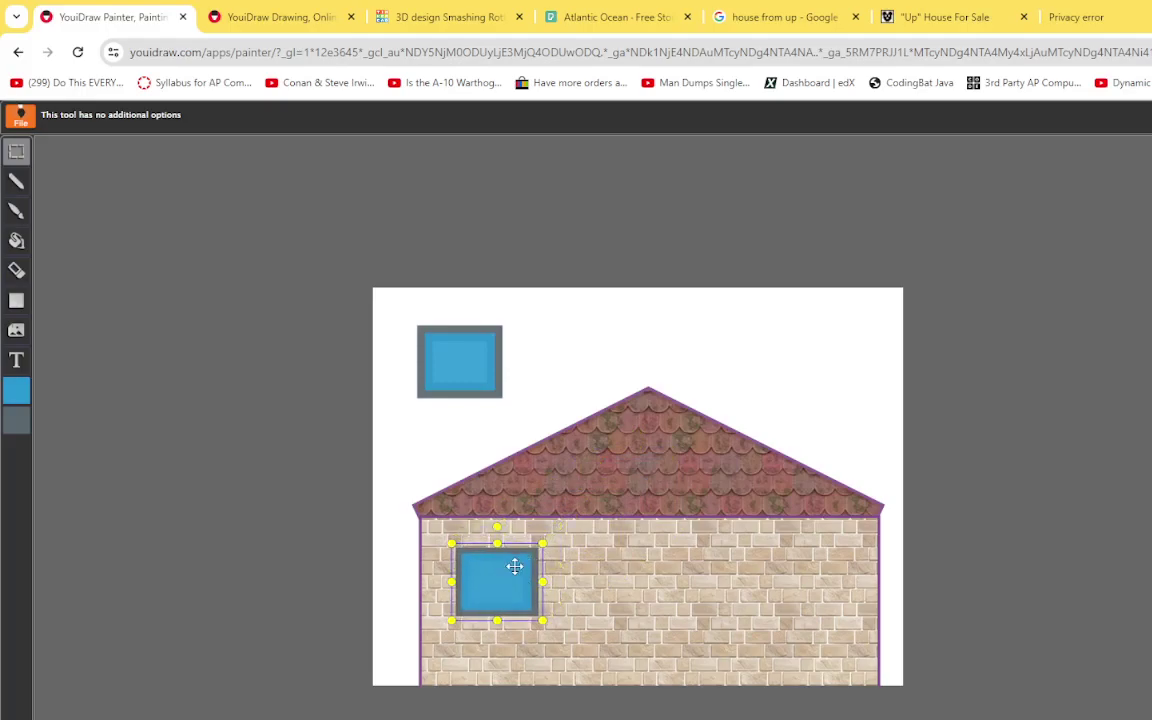
pyautogui.moveTo(514, 566); pyautogui.dragTo(518, 550)
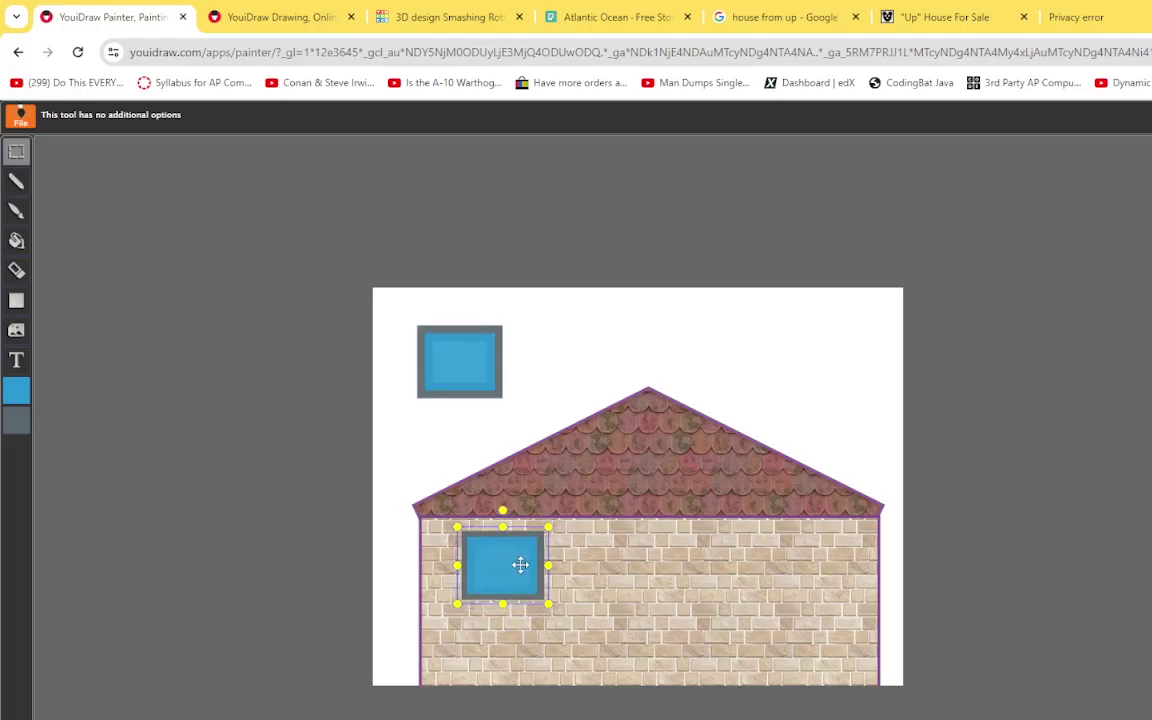
pyautogui.hotkey('ctrl', 'v')
pyautogui.moveTo(646, 488); pyautogui.dragTo(512, 635)
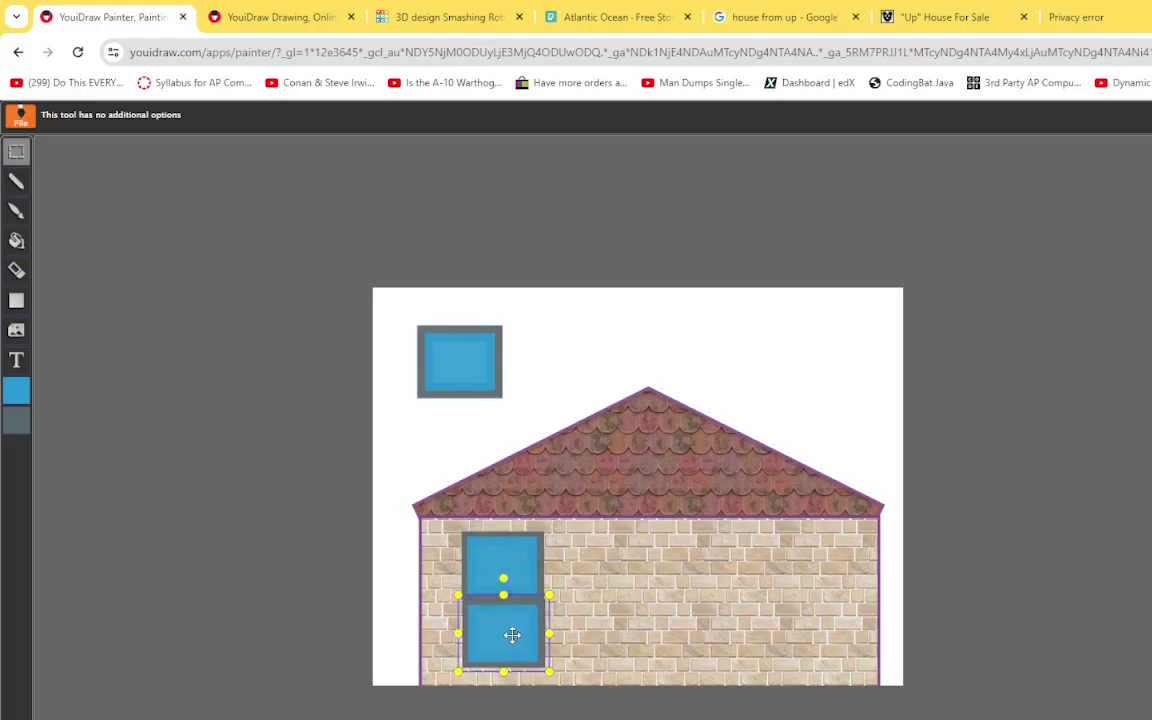
pyautogui.moveTo(512, 635); pyautogui.dragTo(511, 634)
# - Paste two more window copies and stack them on the right of the wall
pyautogui.click(563, 350)
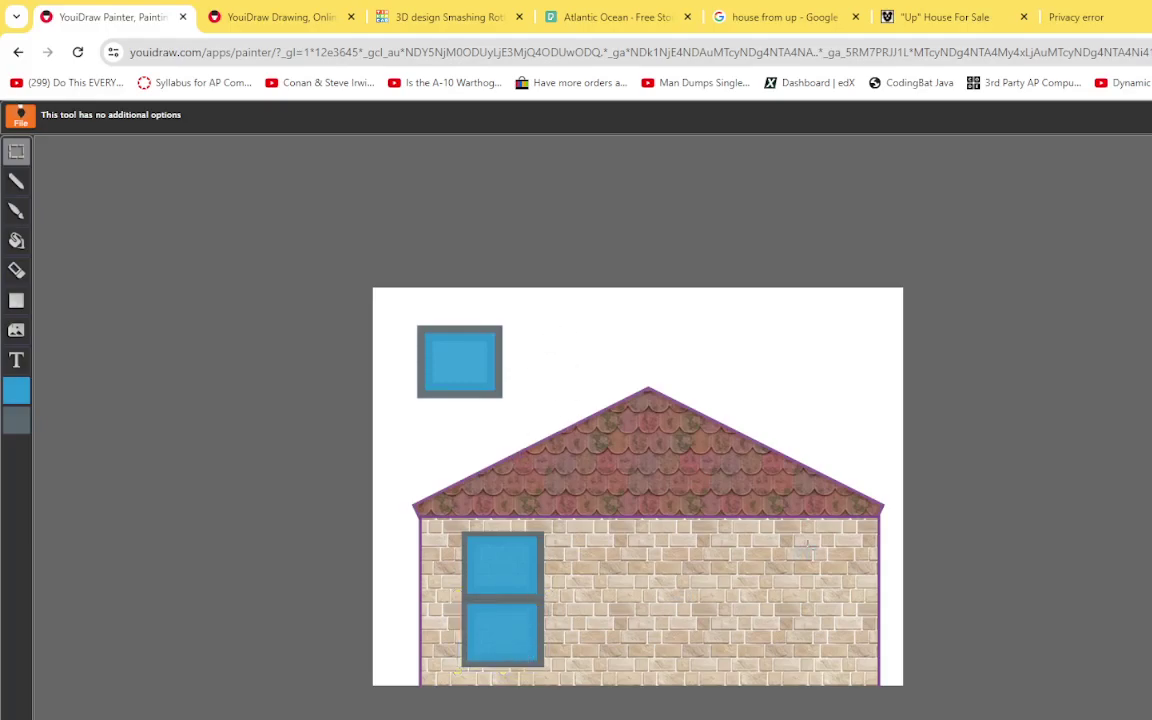
pyautogui.hotkey('ctrl', 'v')
pyautogui.moveTo(658, 499); pyautogui.dragTo(790, 566)
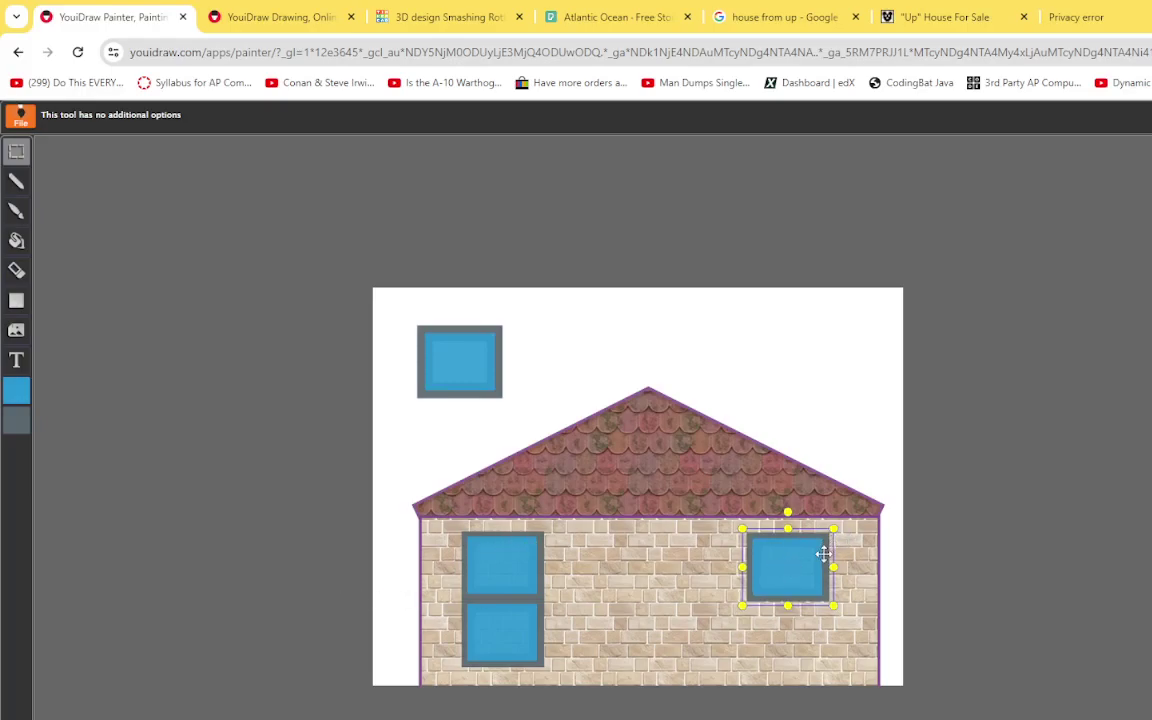
pyautogui.hotkey('ctrl', 'v')
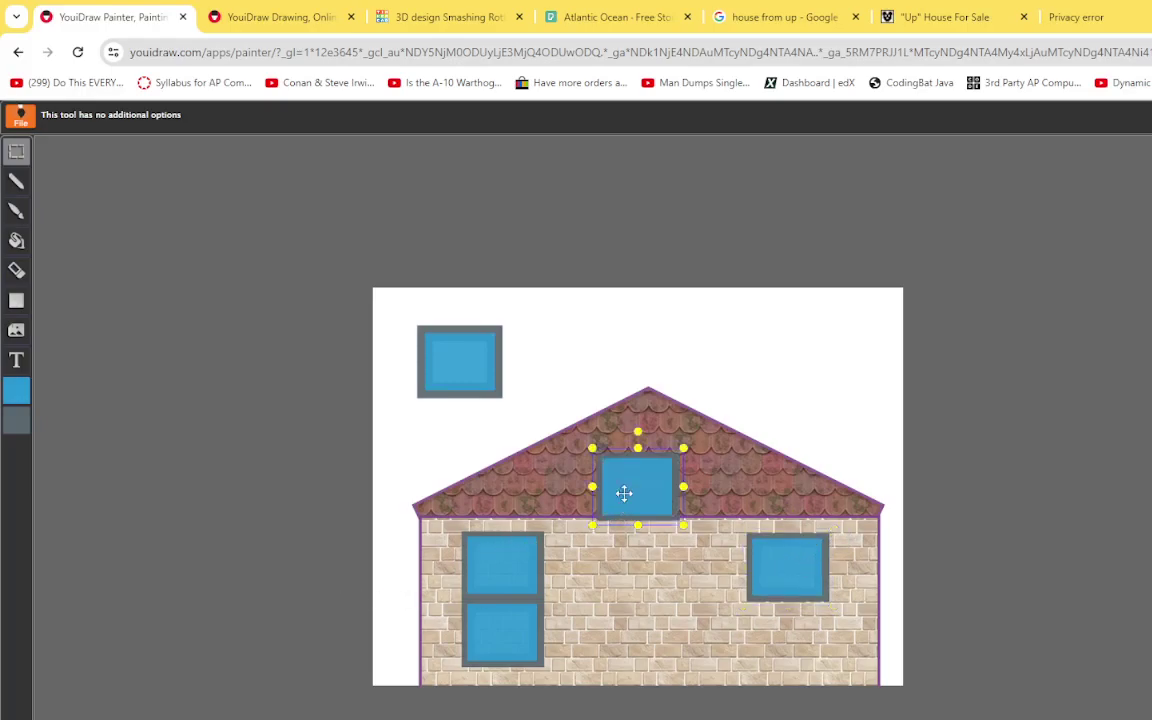
pyautogui.moveTo(624, 493); pyautogui.dragTo(774, 634)
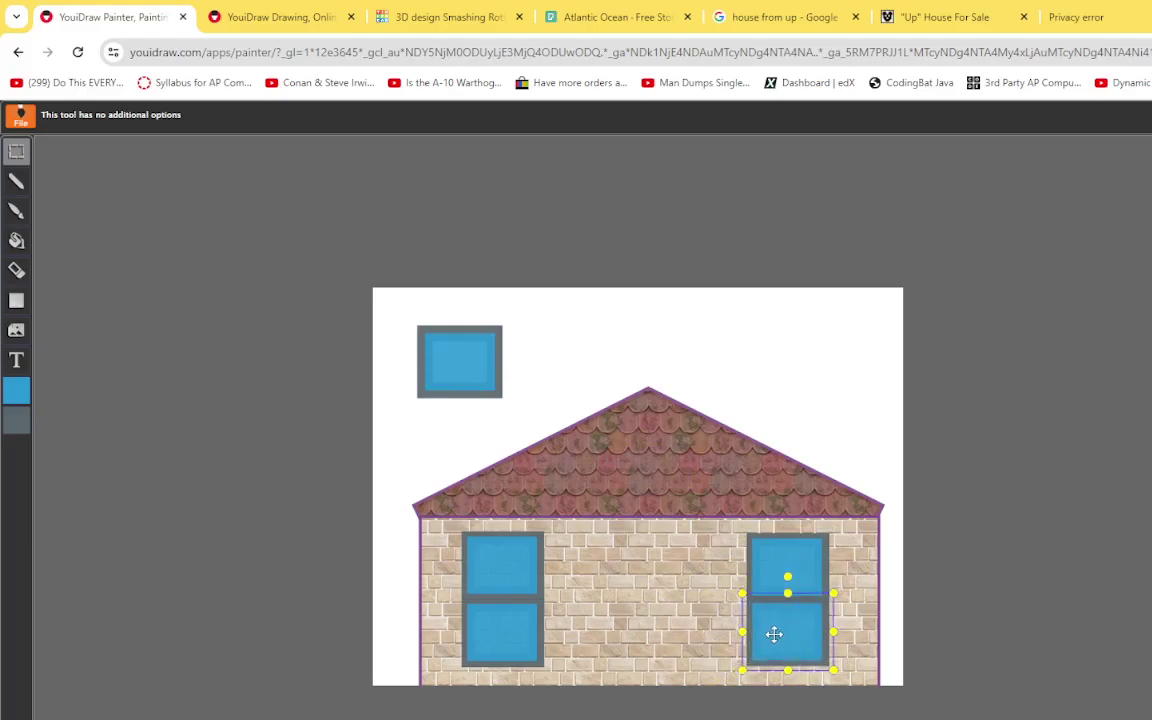
pyautogui.click(846, 329)
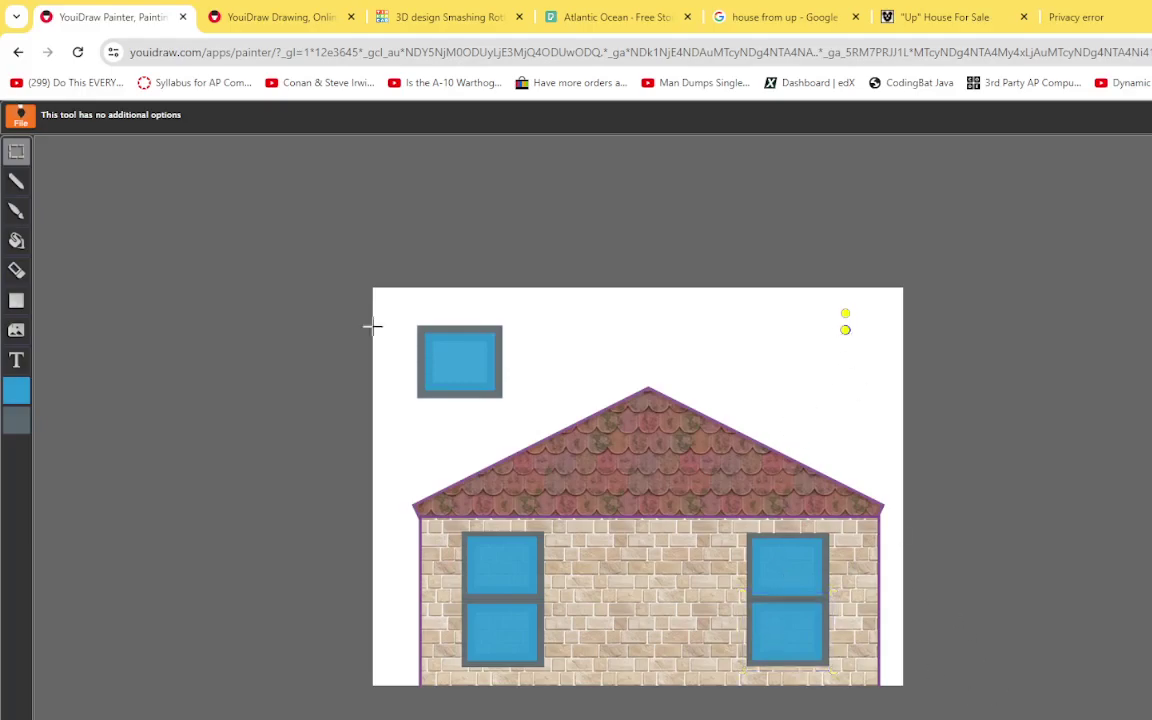
# - Delete the spare small window above the roof's left side
pyautogui.click(17, 150)
pyautogui.moveTo(402, 311); pyautogui.dragTo(530, 422)
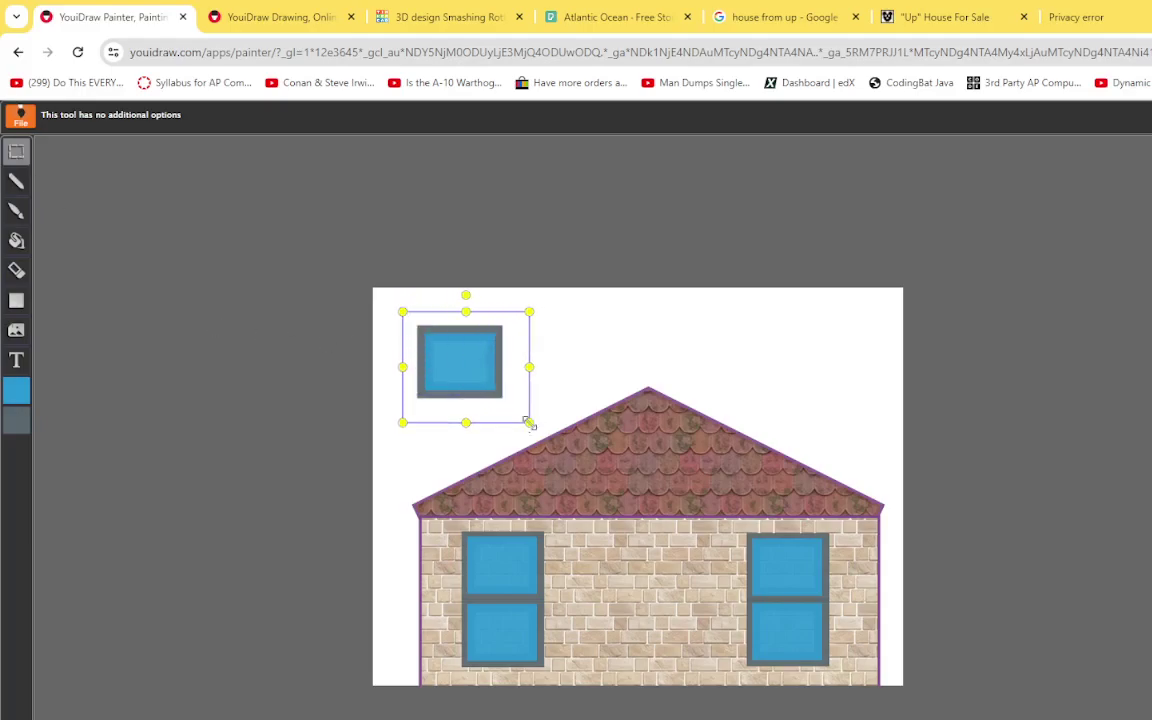
pyautogui.press('Delete')
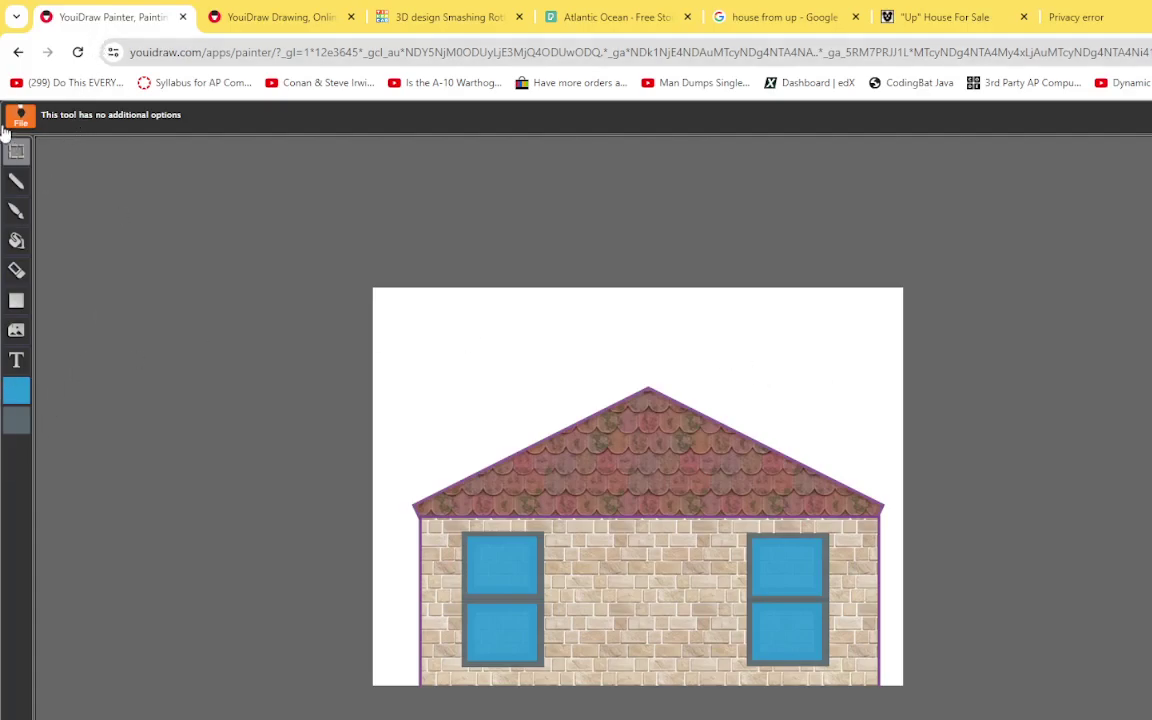
# - Choose the rounded rectangle shape with a dark gold fill colour
pyautogui.click(22, 300)
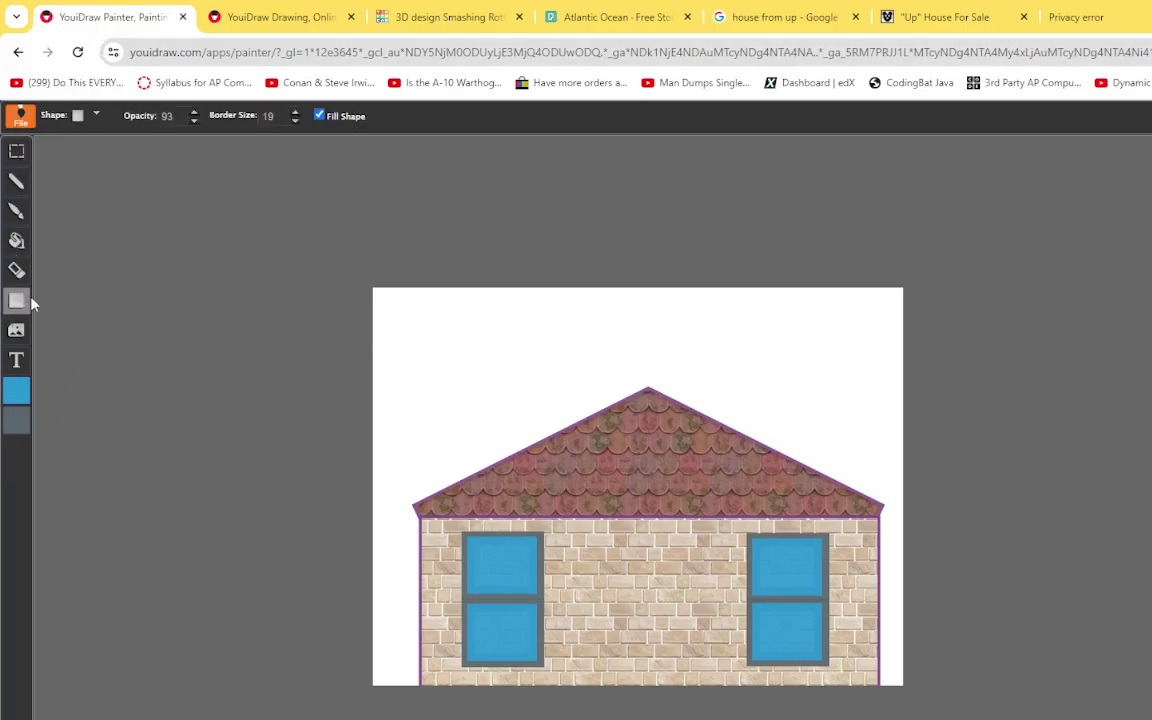
pyautogui.click(78, 113)
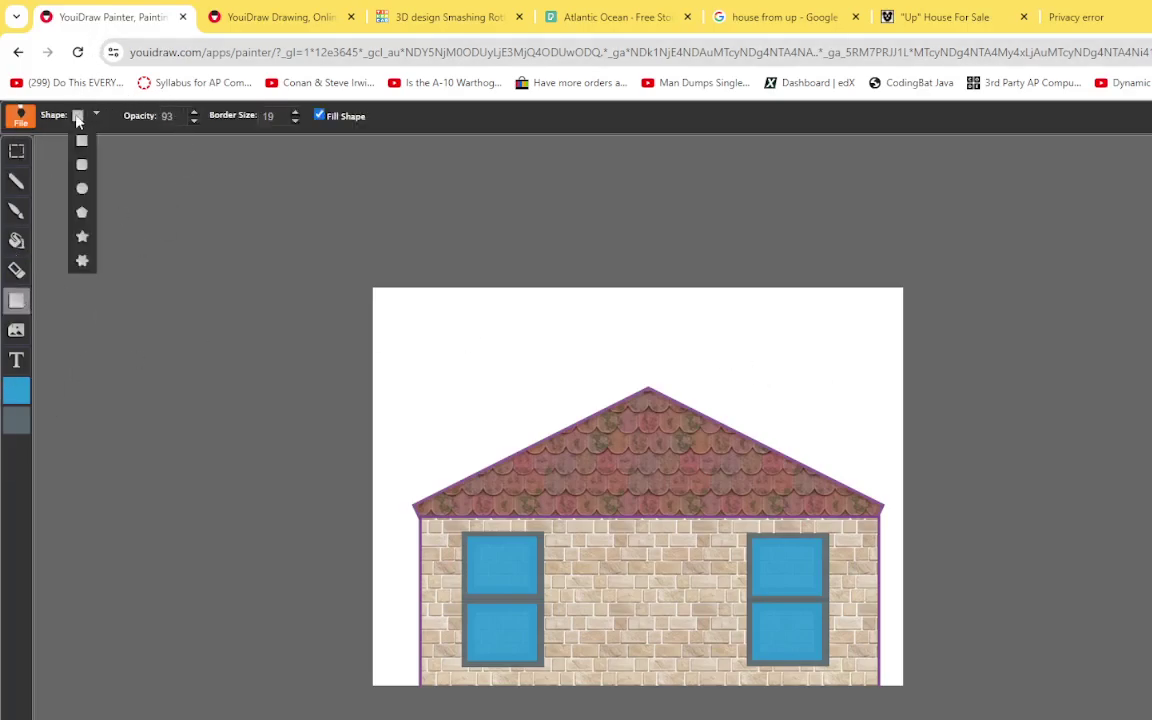
pyautogui.click(83, 166)
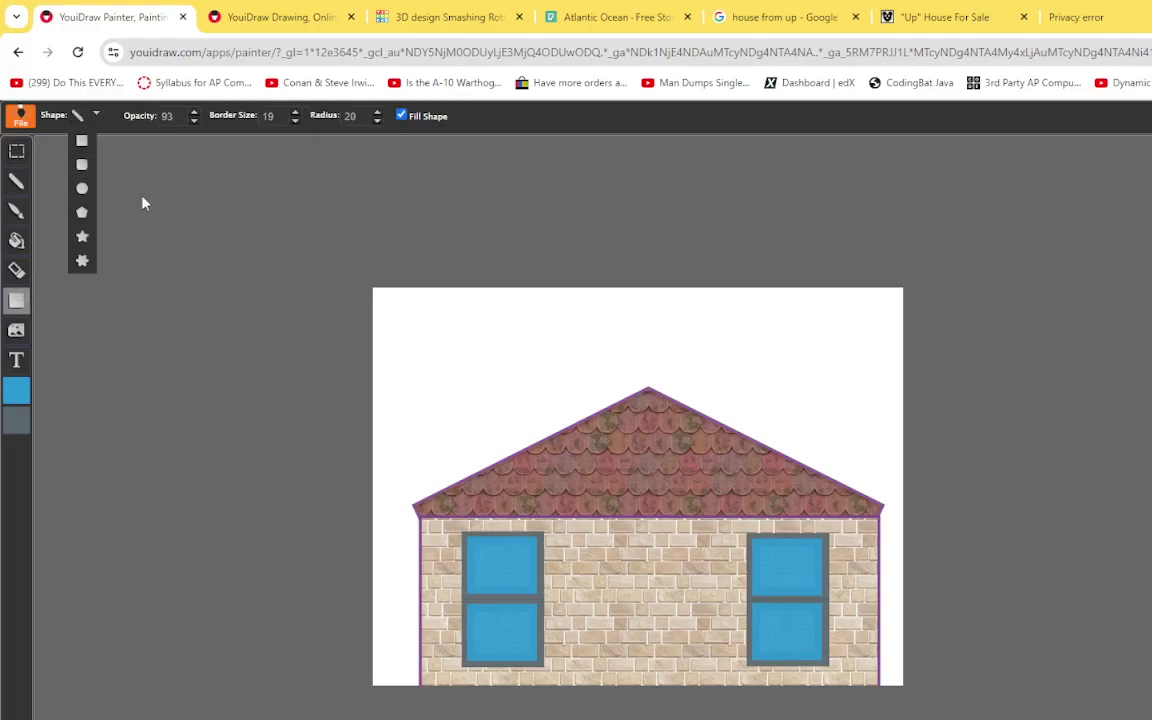
pyautogui.click(20, 394)
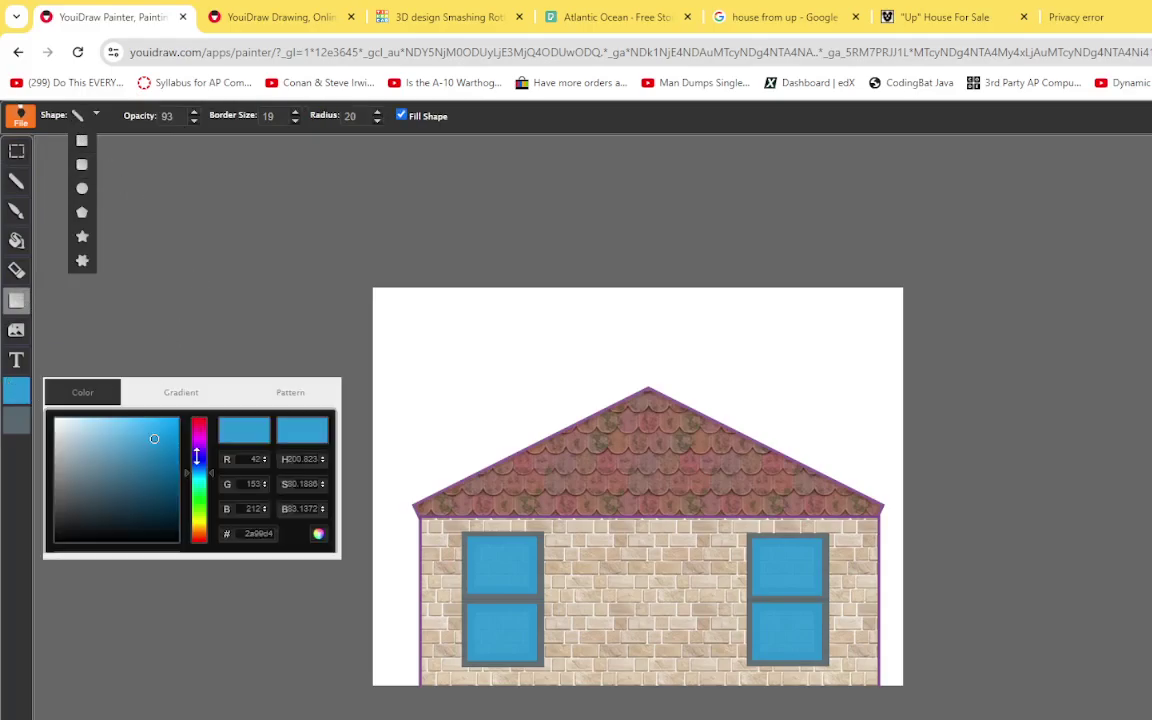
pyautogui.moveTo(195, 466); pyautogui.dragTo(193, 528)
pyautogui.click(166, 467)
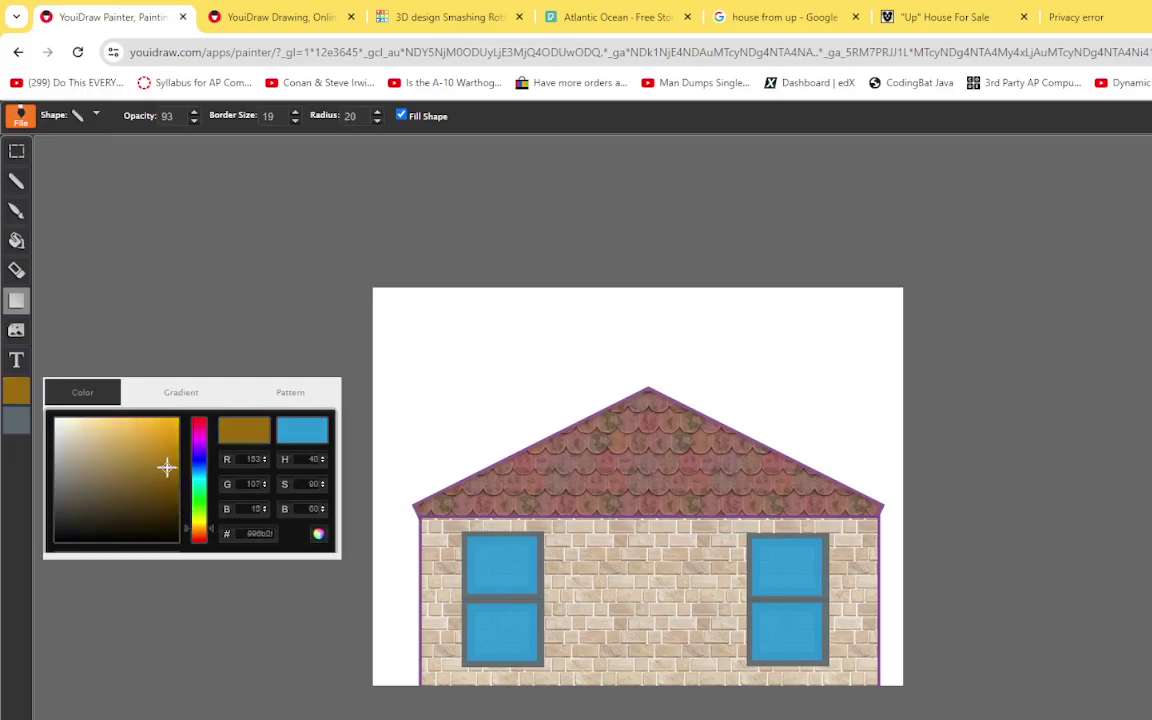
# - Set the border to dark brown #59301a, then draw a test door and undo it
pyautogui.click(13, 416)
pyautogui.click(147, 492)
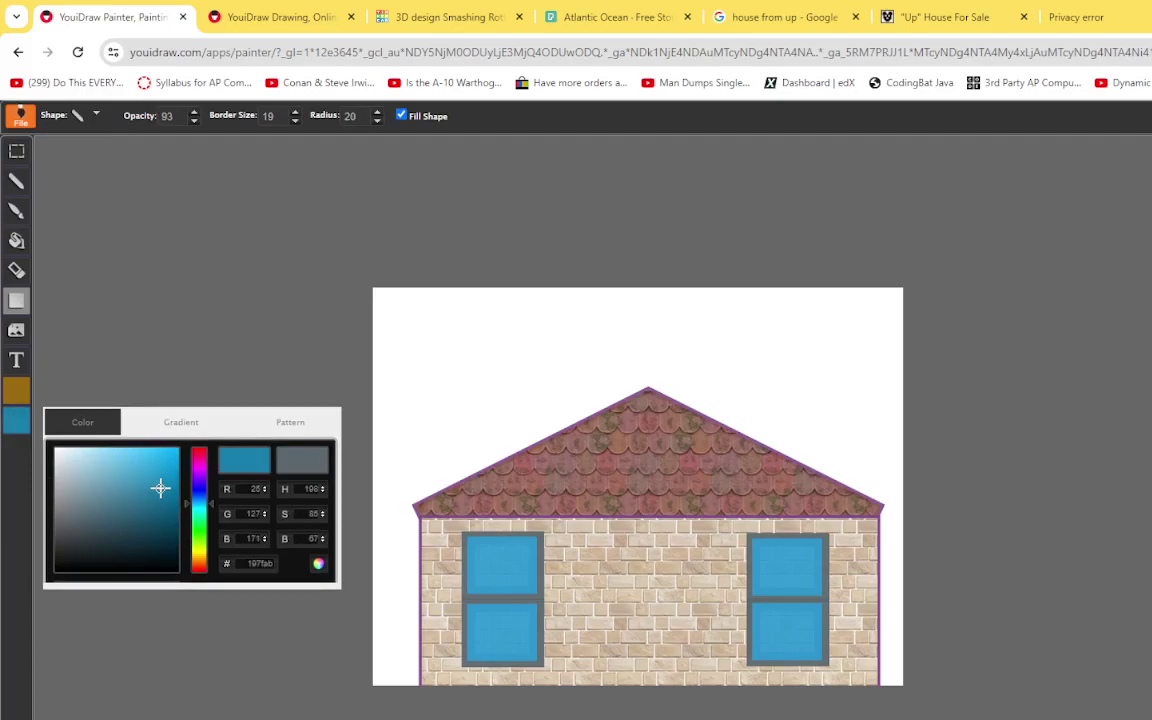
pyautogui.moveTo(194, 508); pyautogui.dragTo(190, 565)
pyautogui.click(155, 539)
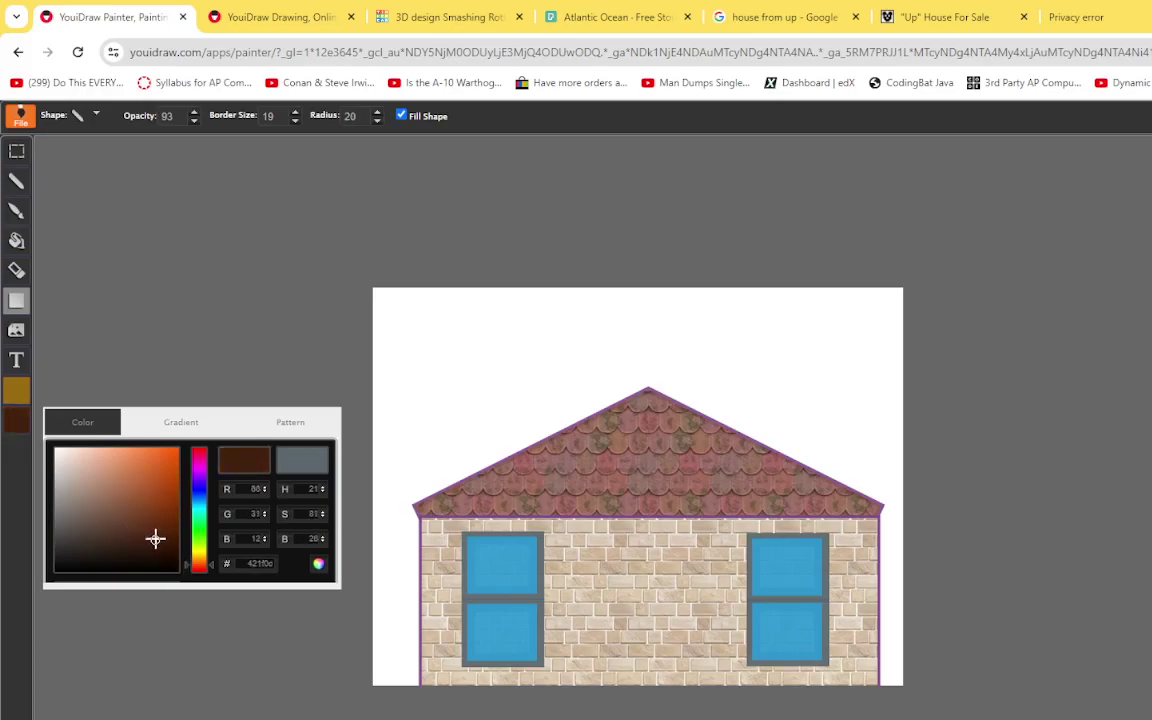
pyautogui.click(143, 527)
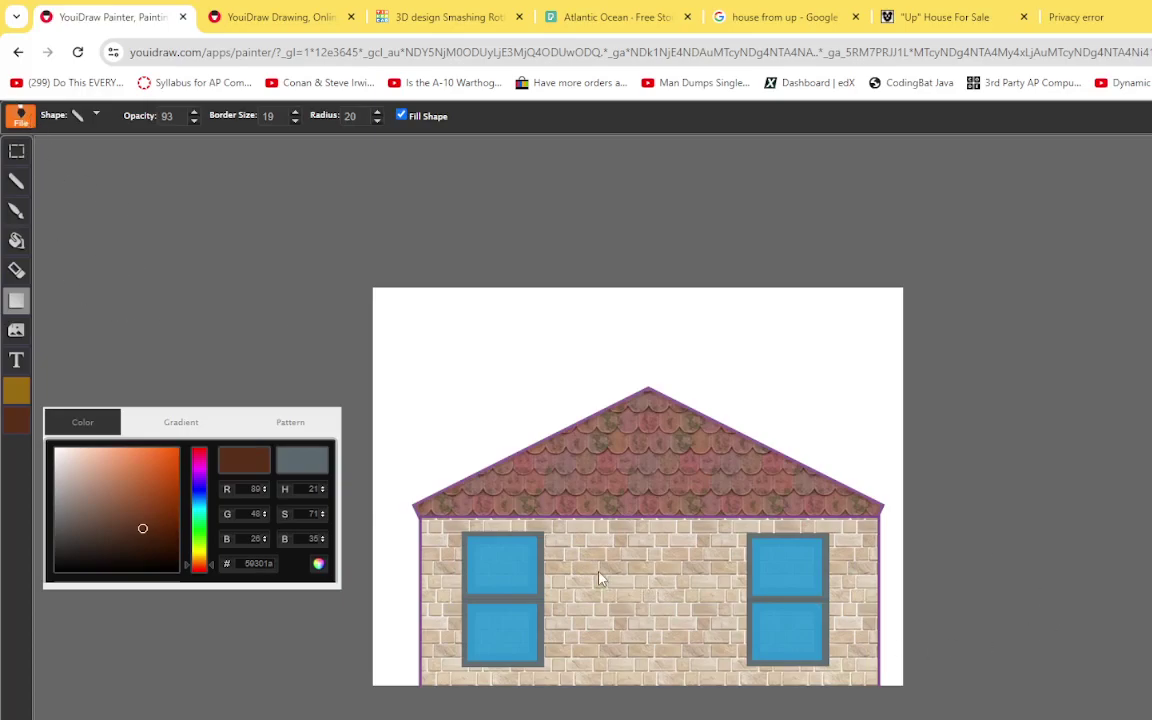
pyautogui.moveTo(587, 559); pyautogui.dragTo(696, 680)
pyautogui.hotkey('ctrl', 'z')
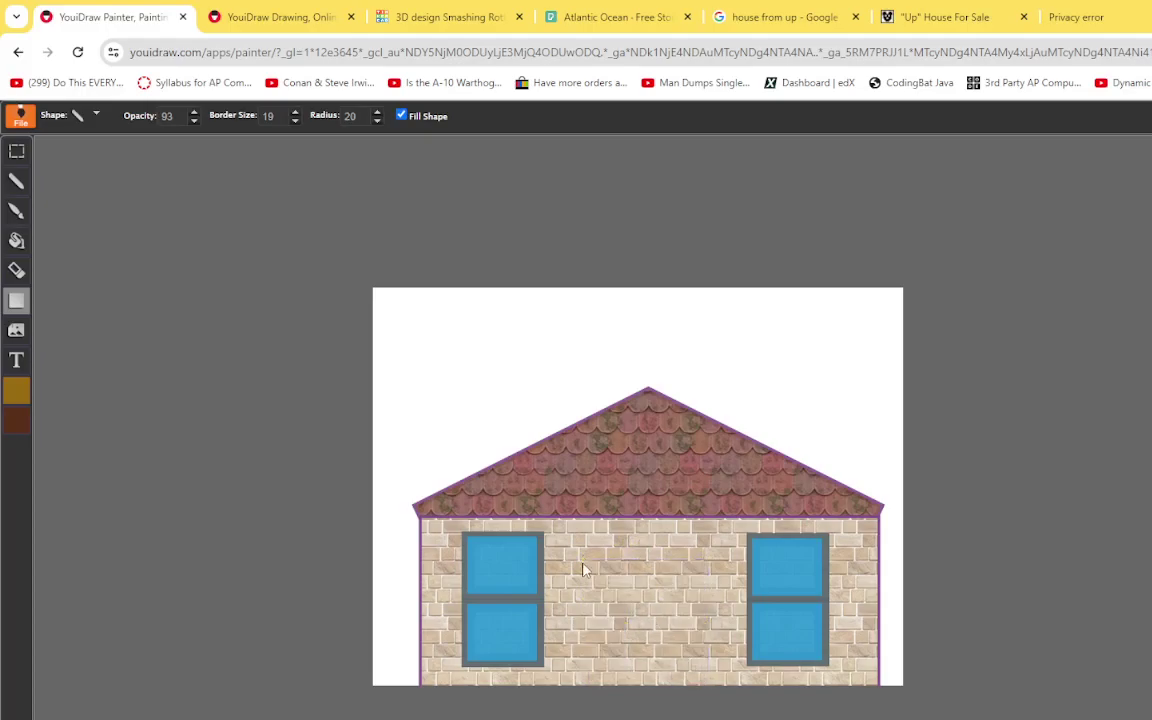
# - Draw the door centred at the wall's base and reduce its border to 12
pyautogui.moveTo(586, 546); pyautogui.dragTo(677, 690)
pyautogui.moveTo(632, 627); pyautogui.dragTo(646, 623)
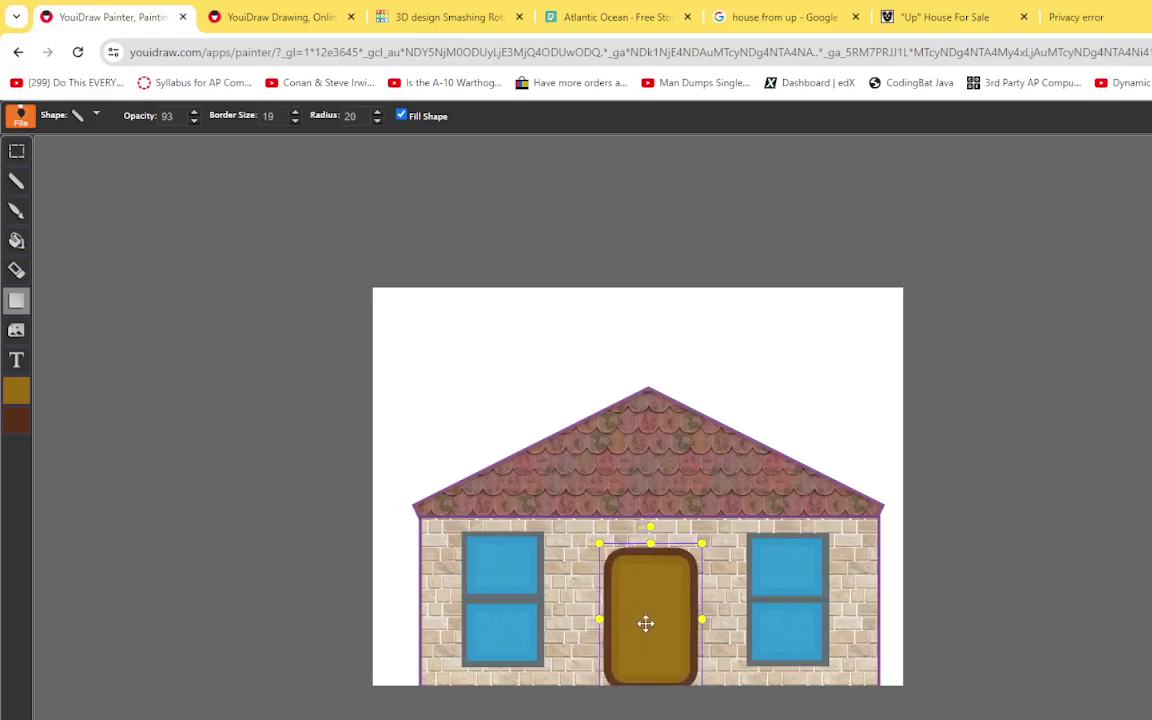
pyautogui.click(295, 122)
pyautogui.click(295, 122)
pyautogui.click(295, 122)
pyautogui.click(295, 122)
pyautogui.click(295, 122)
pyautogui.click(295, 122)
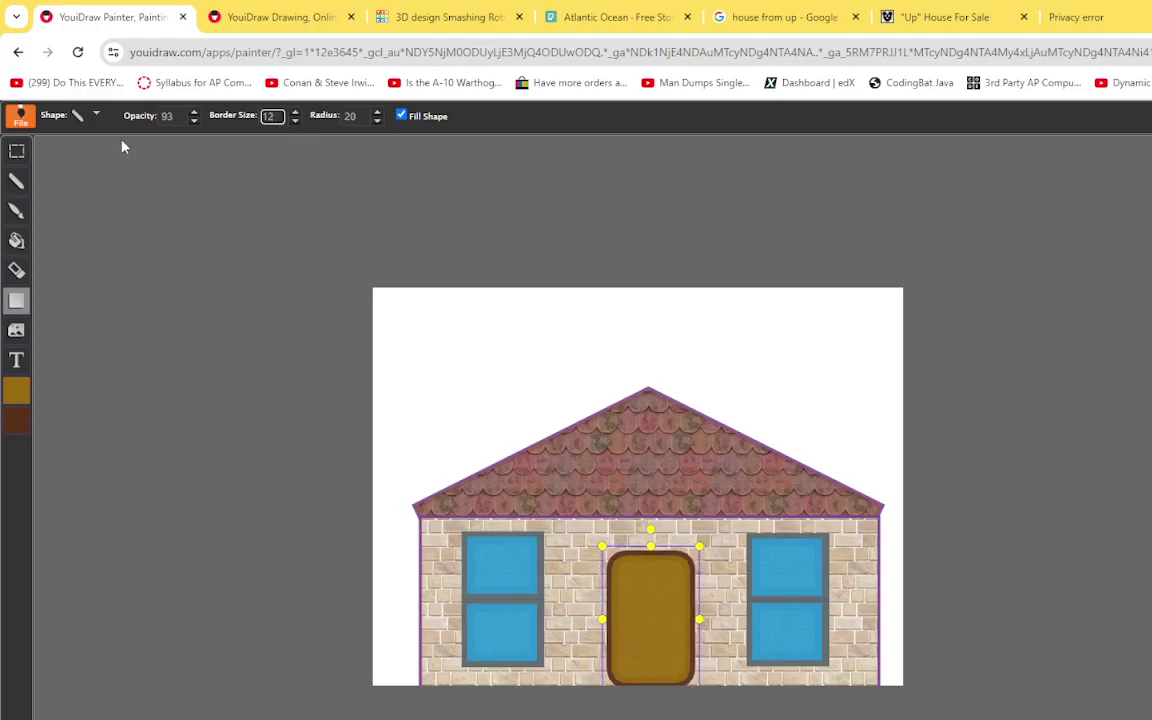
# - Give the door square corners and set its opacity to 96
pyautogui.click(96, 115)
pyautogui.click(82, 141)
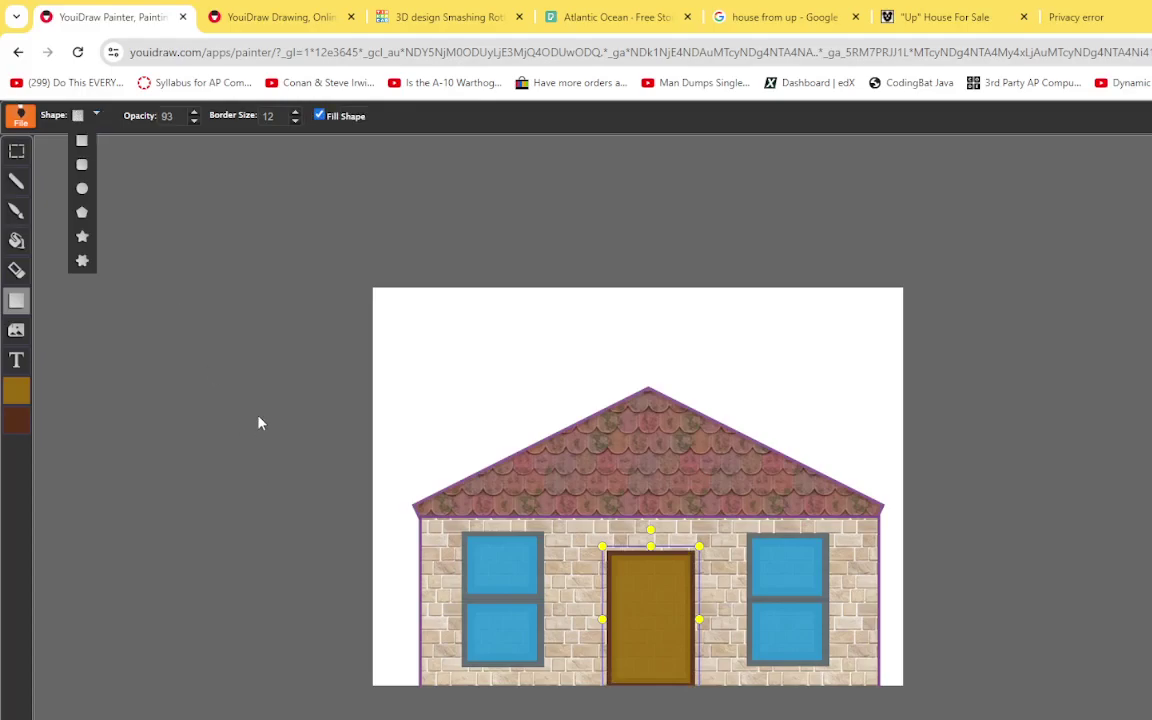
pyautogui.click(195, 120)
pyautogui.click(195, 120)
pyautogui.click(195, 120)
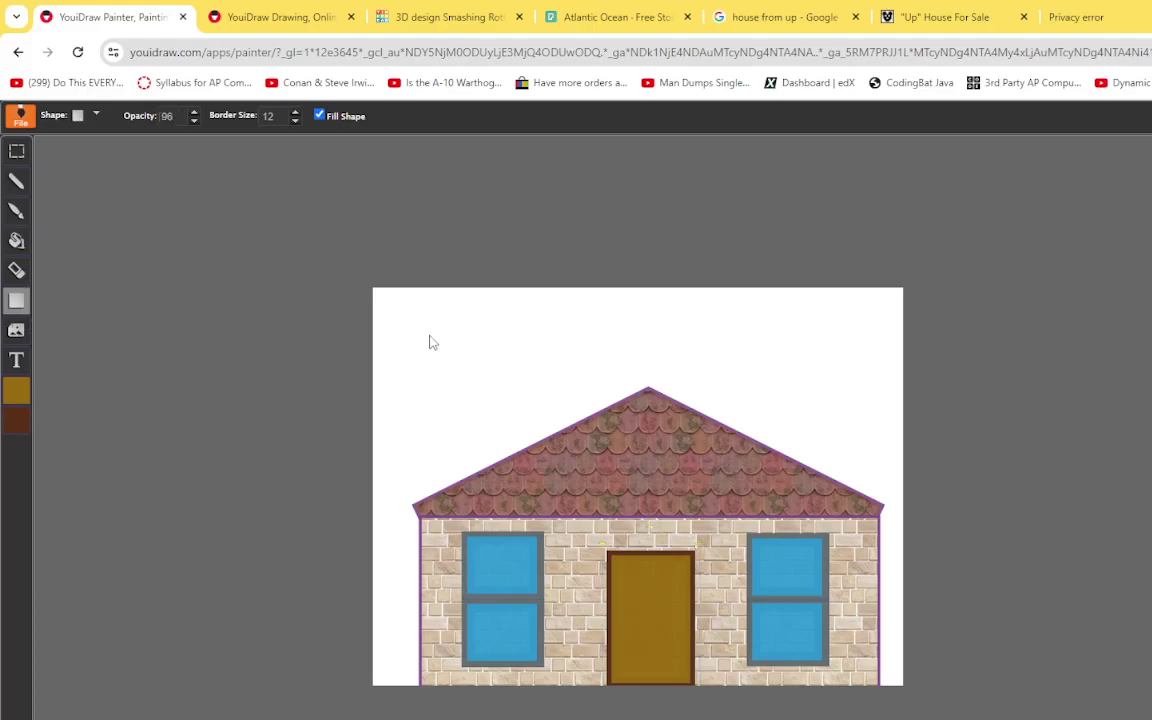
# - Draw a small, narrow rectangle with a lighter gold fill and brown border as a door panel
pyautogui.moveTo(420, 326); pyautogui.dragTo(470, 400)
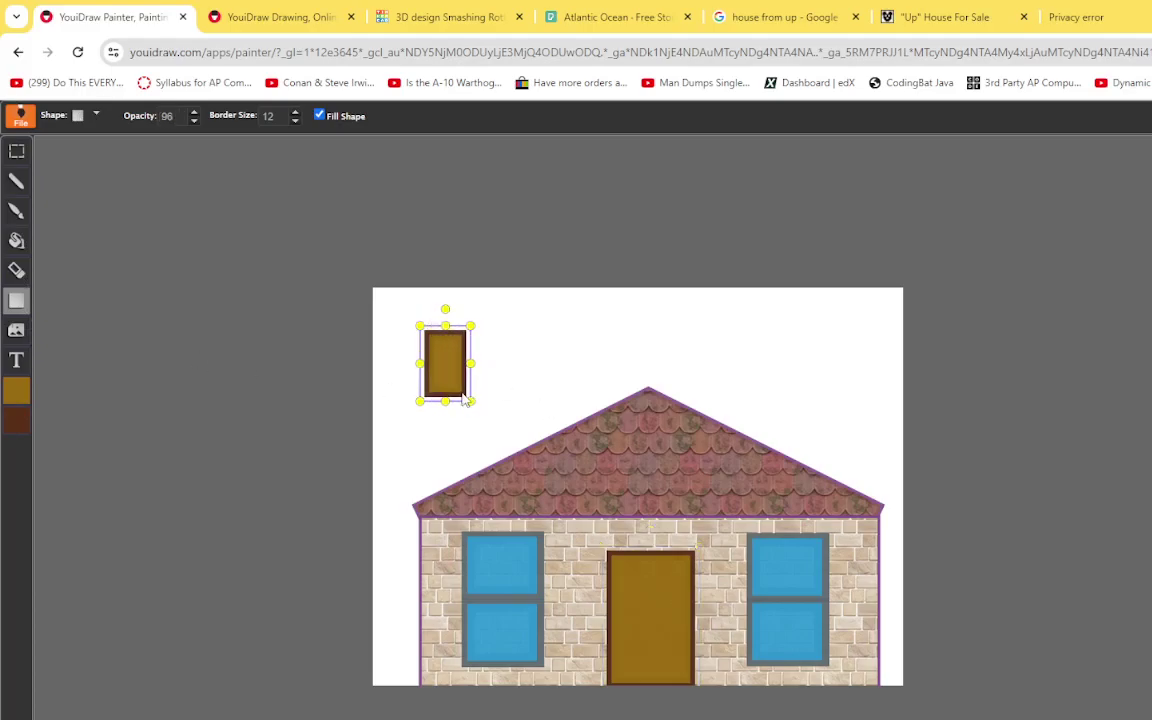
pyautogui.click(14, 394)
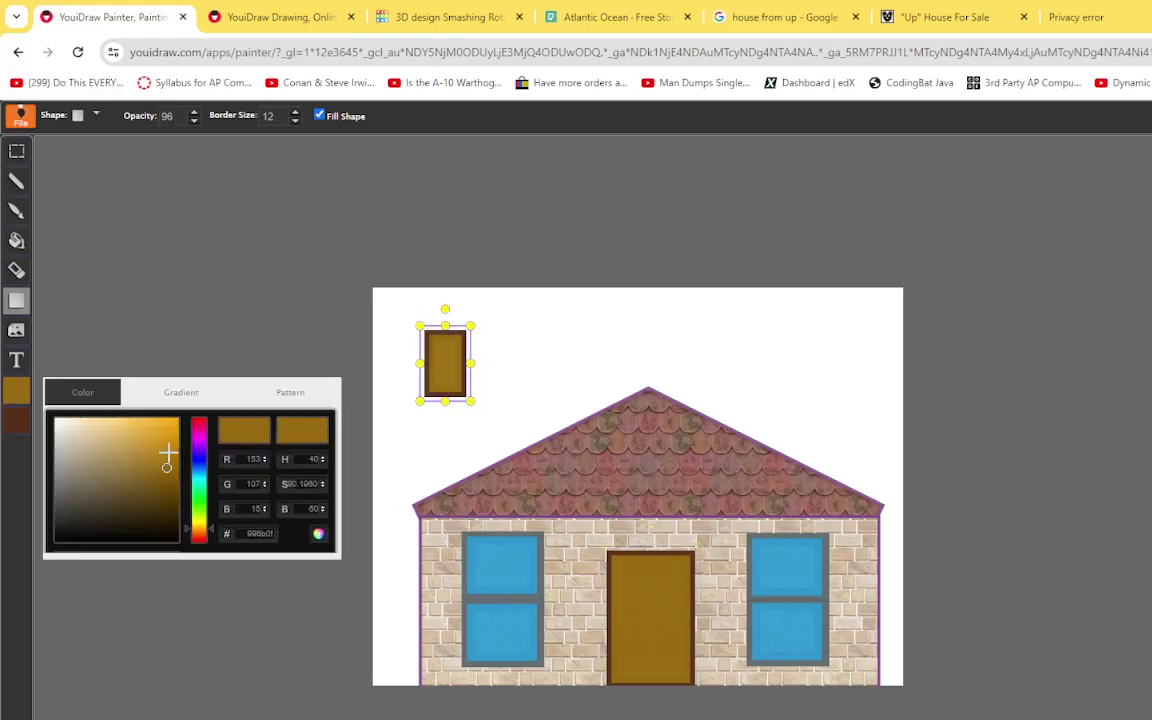
pyautogui.moveTo(165, 465); pyautogui.dragTo(156, 455)
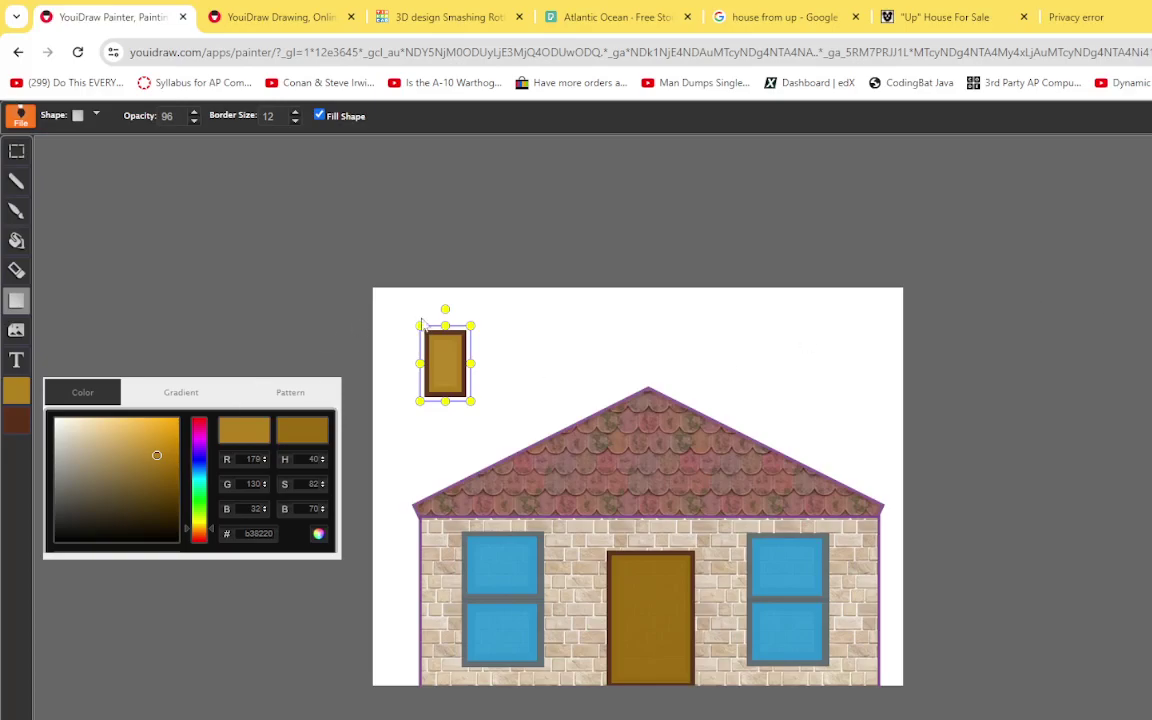
pyautogui.moveTo(473, 325); pyautogui.dragTo(475, 371)
# - Move the gold panel onto the door's left side and place a copy on the right side
pyautogui.click(17, 150)
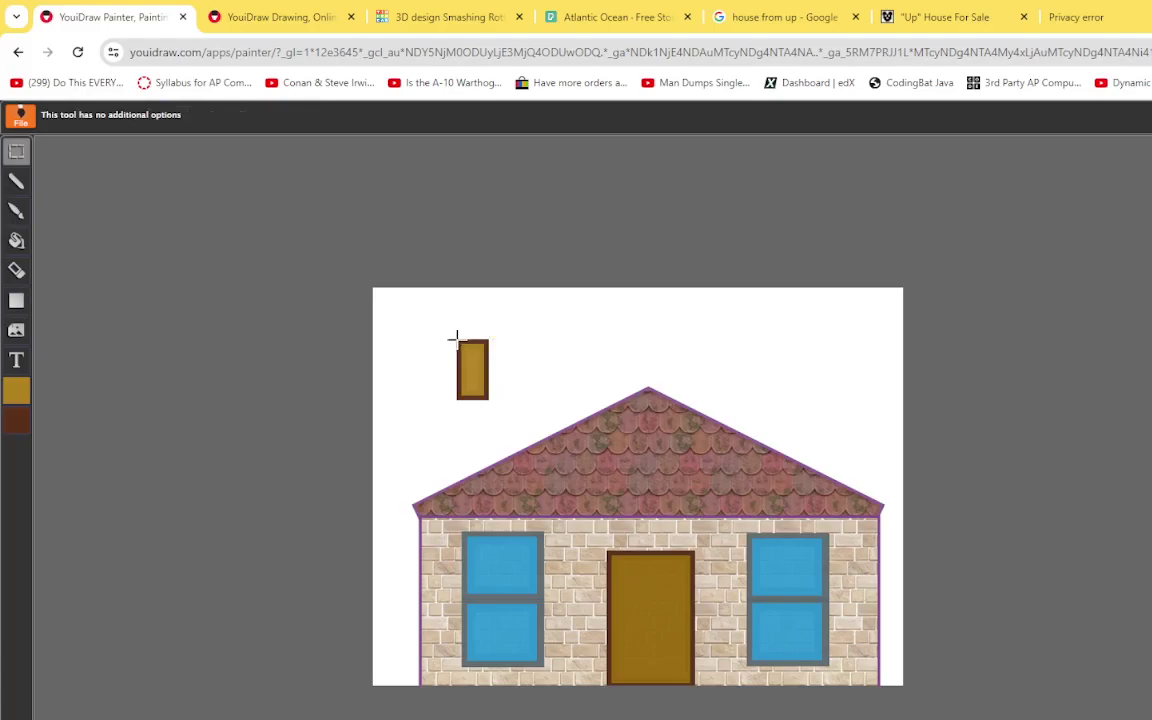
pyautogui.moveTo(455, 337); pyautogui.dragTo(492, 400)
pyautogui.moveTo(468, 357); pyautogui.dragTo(633, 585)
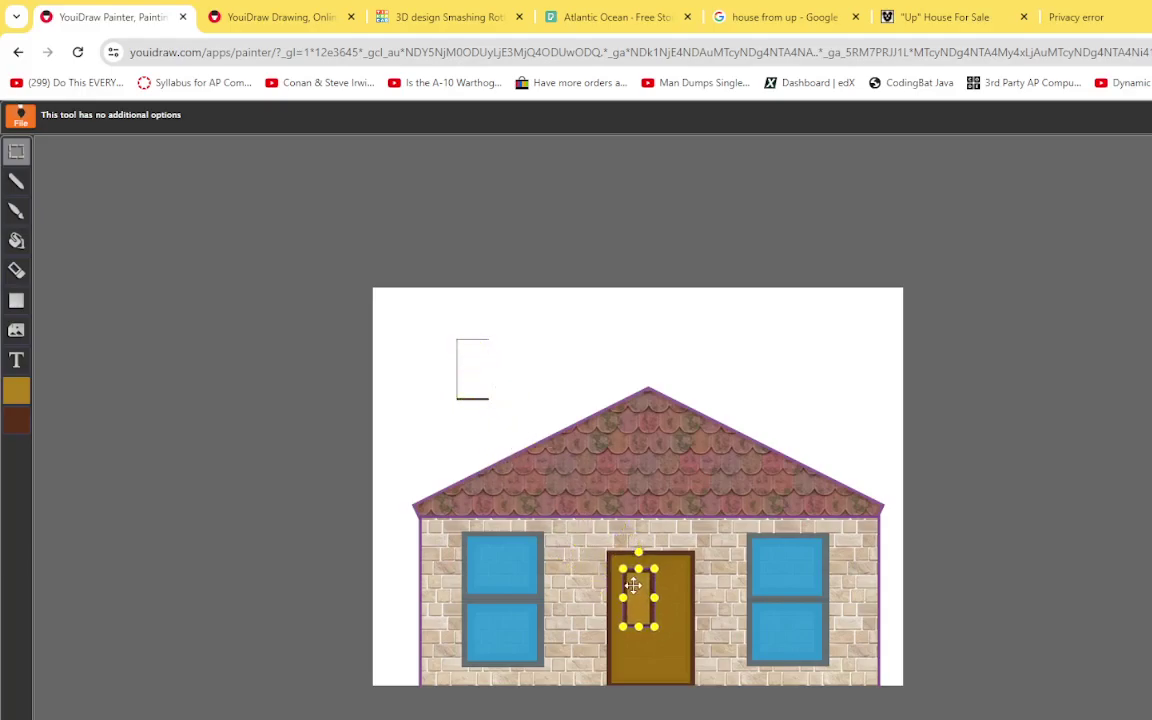
pyautogui.click(540, 306)
pyautogui.hotkey('ctrl', 'v')
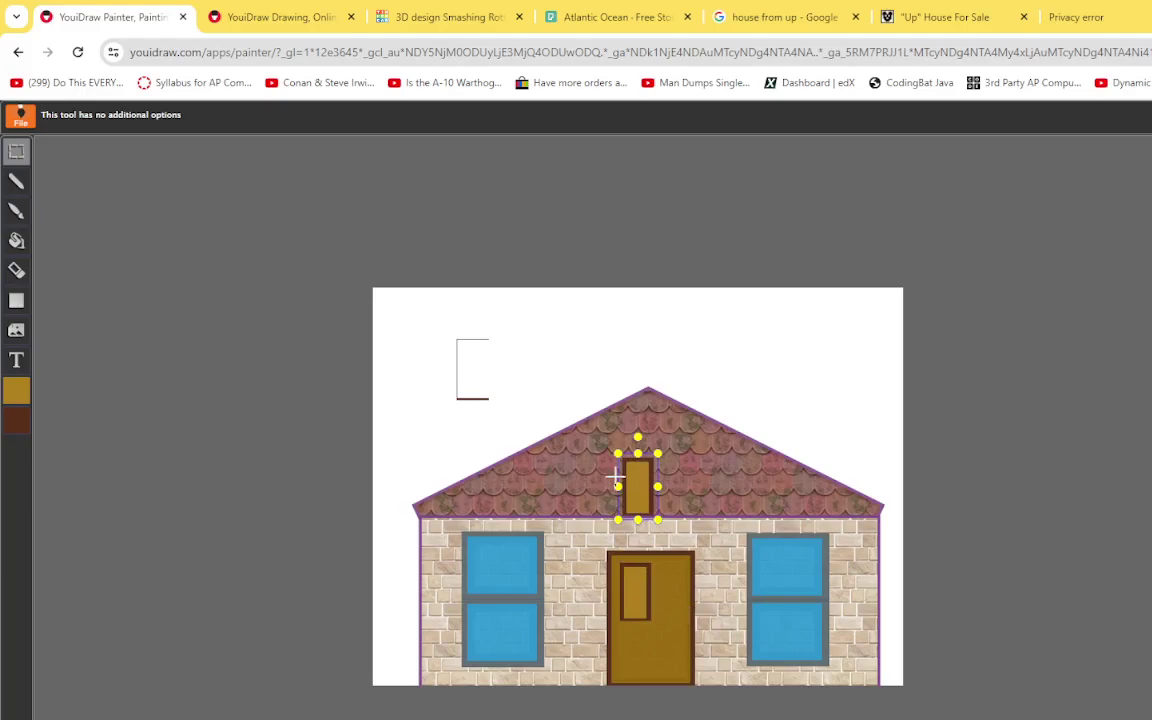
pyautogui.moveTo(639, 476); pyautogui.dragTo(669, 588)
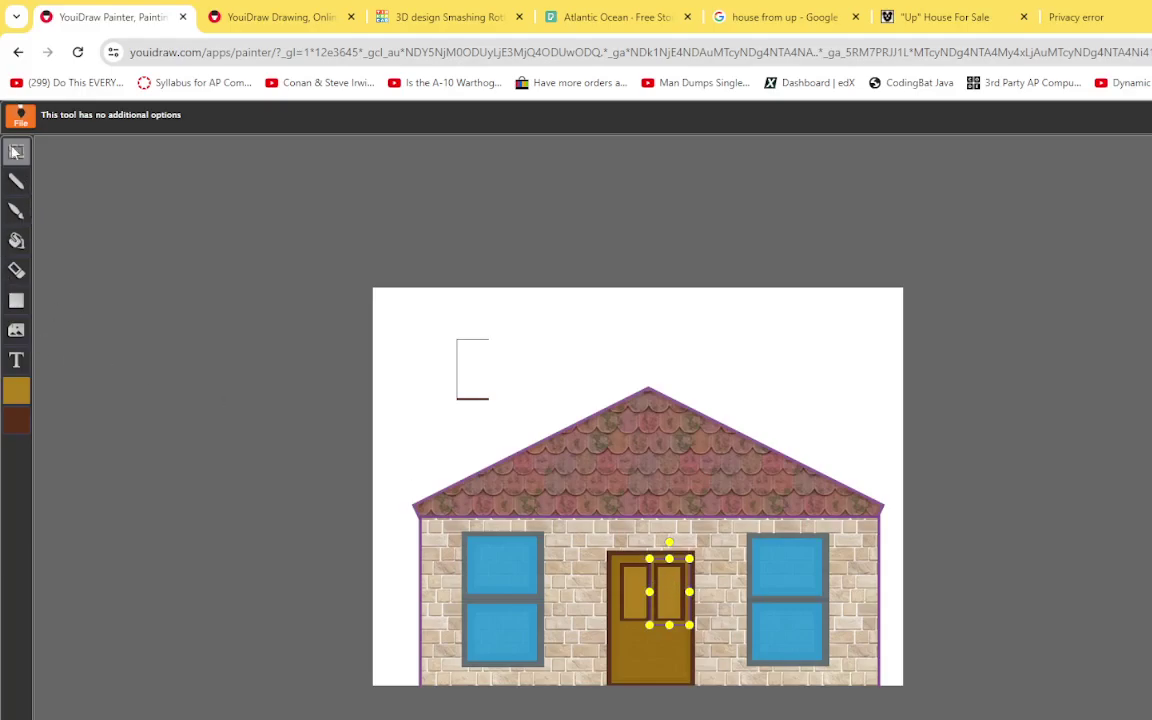
# - Delete the stray outline left in the sky above the roof
pyautogui.click(16, 151)
pyautogui.moveTo(437, 298); pyautogui.dragTo(521, 428)
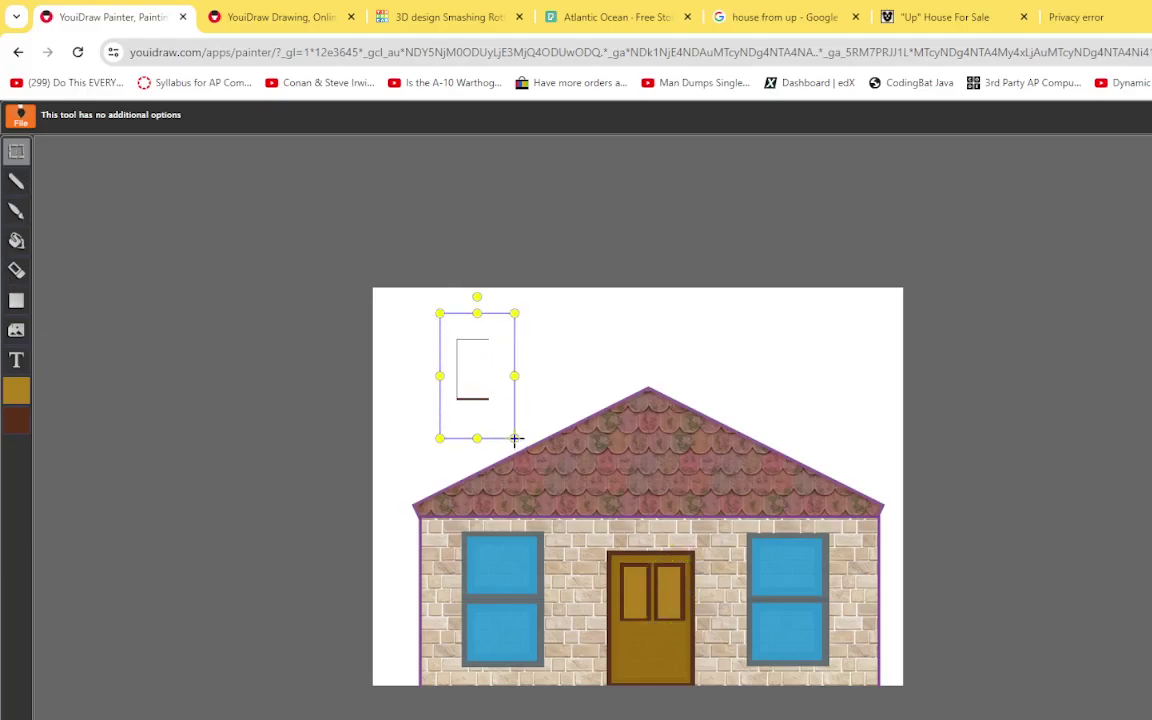
pyautogui.press('Delete')
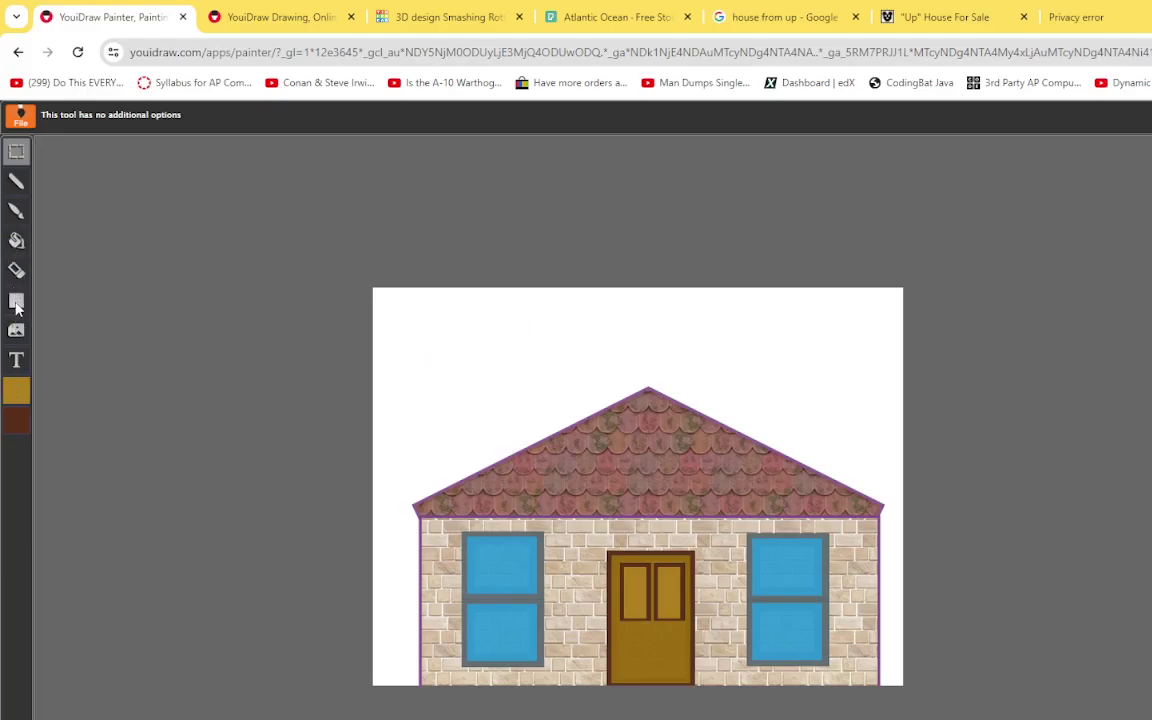
# - Draw a small ellipse for the doorknob
pyautogui.click(18, 301)
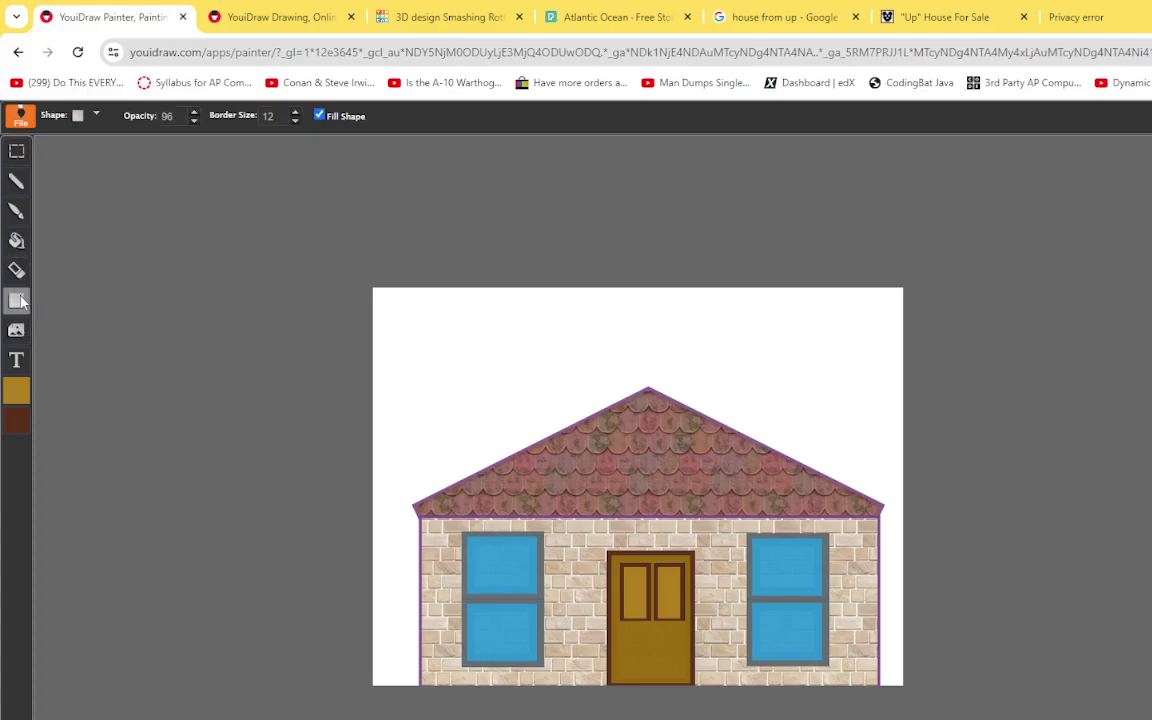
pyautogui.click(95, 116)
pyautogui.click(83, 190)
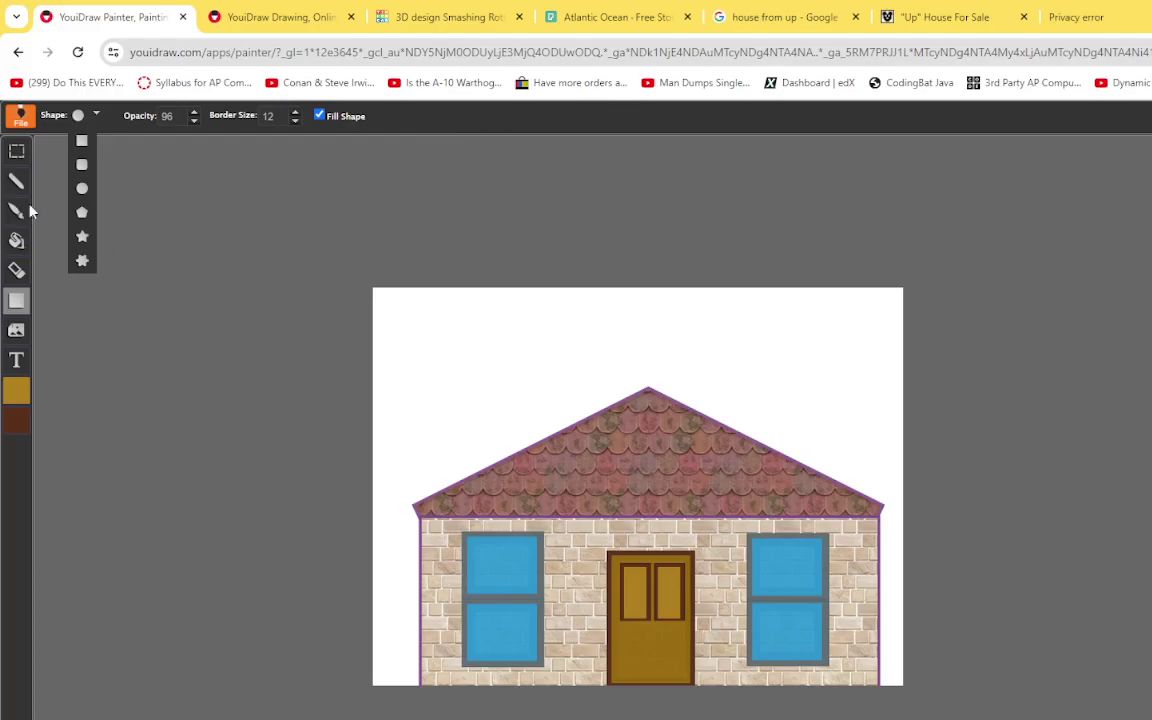
pyautogui.moveTo(396, 353)
pyautogui.mouseDown()
pyautogui.moveTo(424, 383)
pyautogui.moveTo(413, 377)
pyautogui.mouseUp()
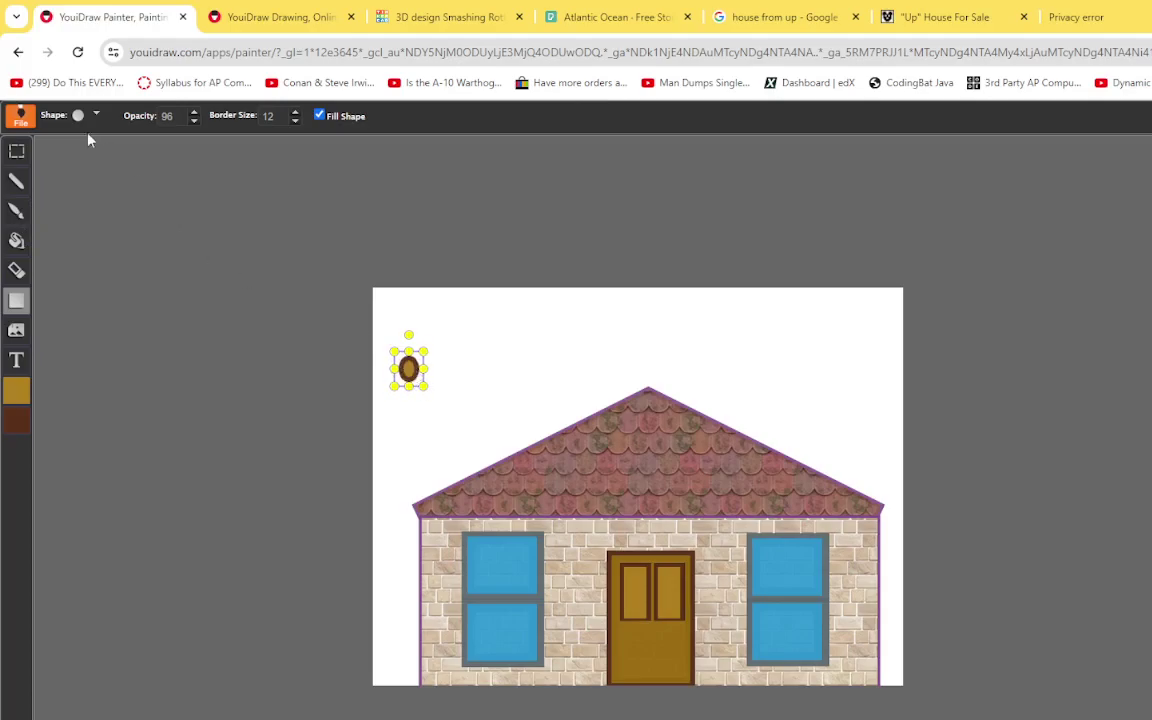
# - Give the ellipse a beige fill, Border Size 4 and dark brown outline, then place it on the door's right panel
pyautogui.click(16, 391)
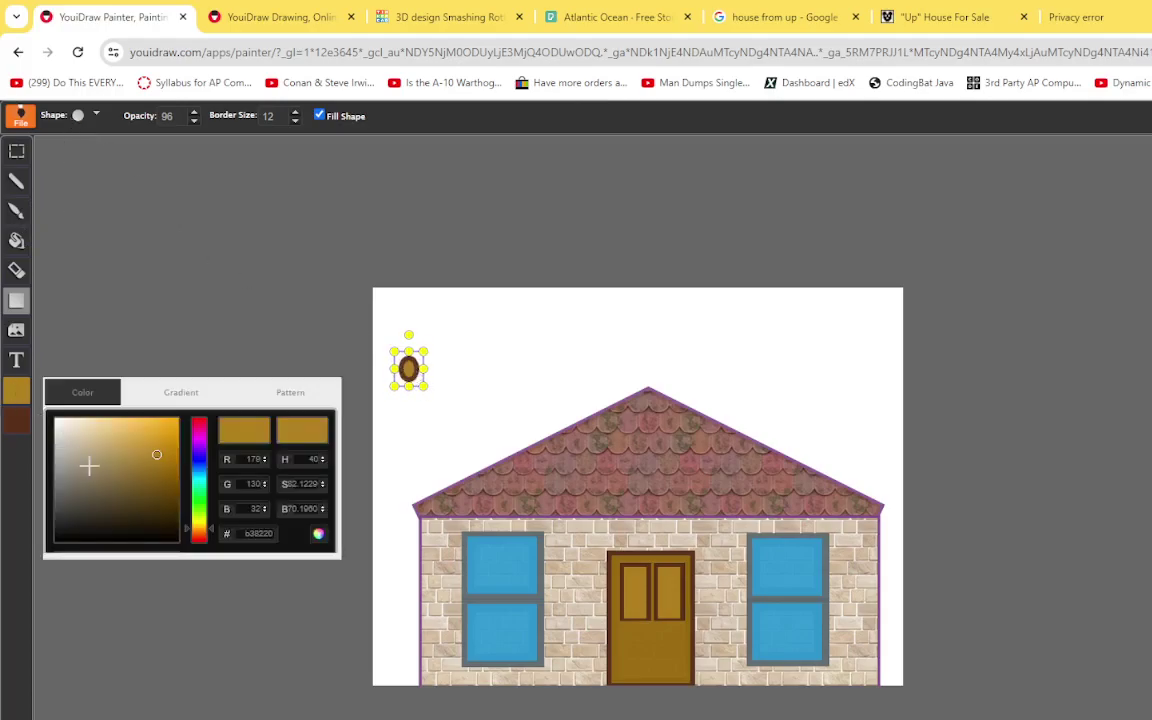
pyautogui.moveTo(150, 452)
pyautogui.mouseDown()
pyautogui.moveTo(113, 450)
pyautogui.moveTo(88, 430)
pyautogui.mouseUp()
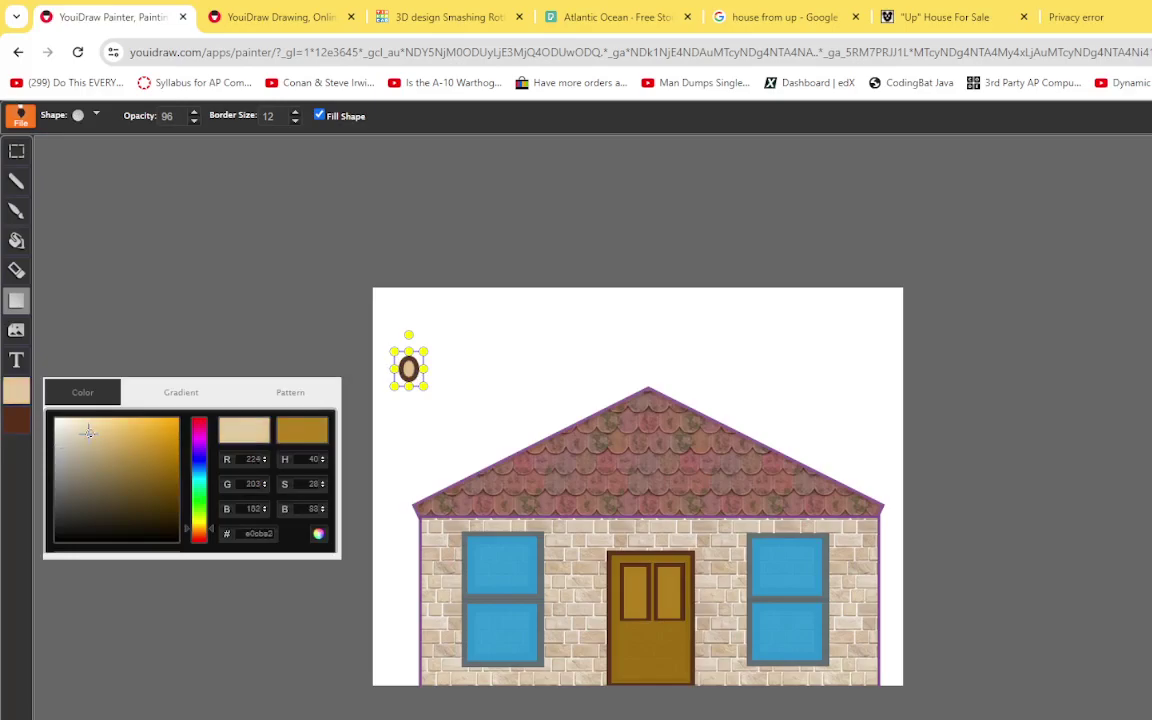
pyautogui.click(294, 121)
pyautogui.click(294, 121)
pyautogui.click(294, 121)
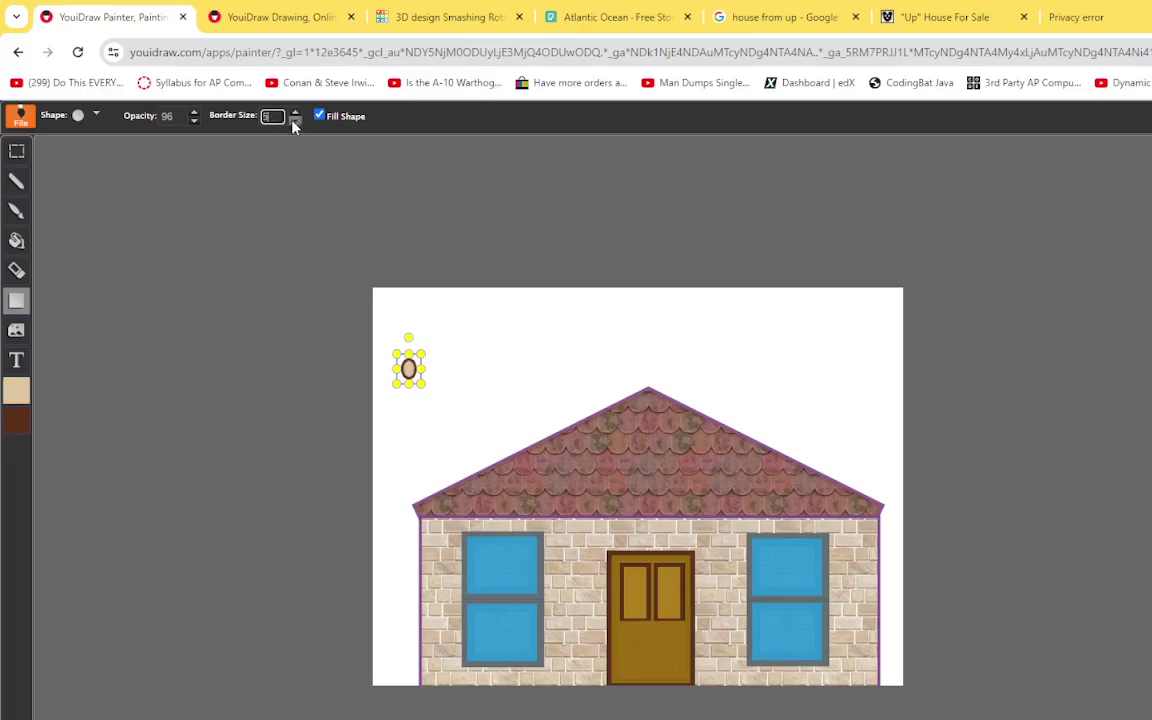
pyautogui.click(294, 121)
pyautogui.click(16, 421)
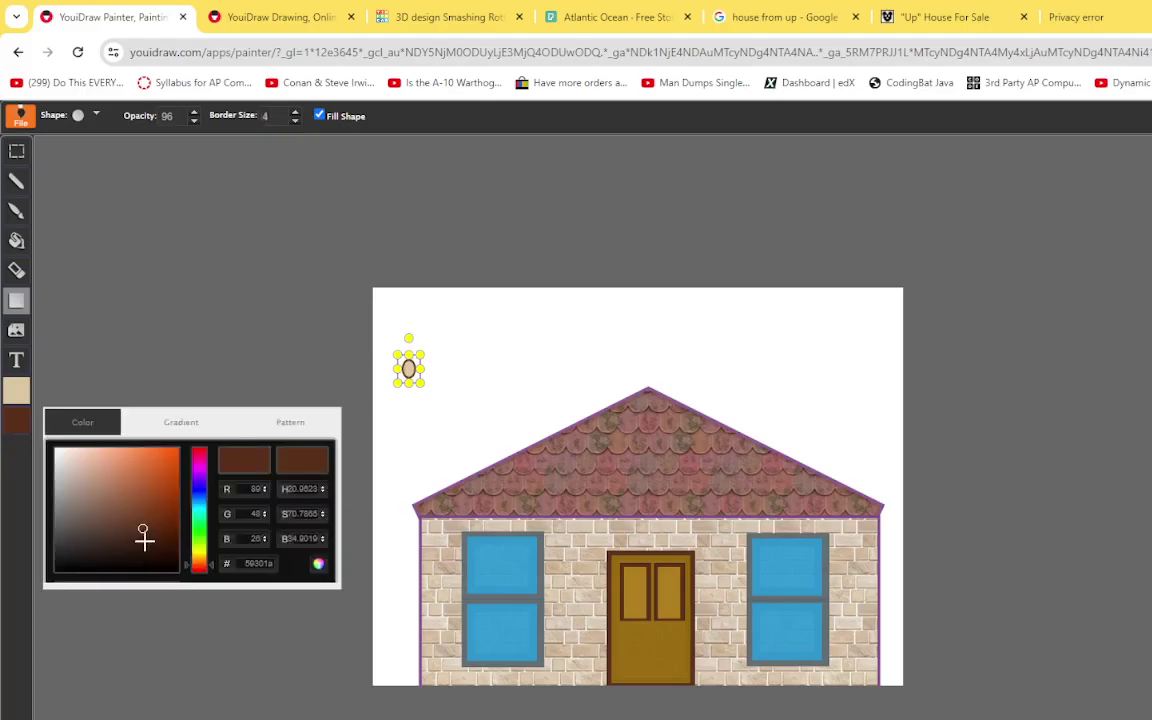
pyautogui.click(142, 541)
pyautogui.moveTo(142, 541); pyautogui.dragTo(97, 552)
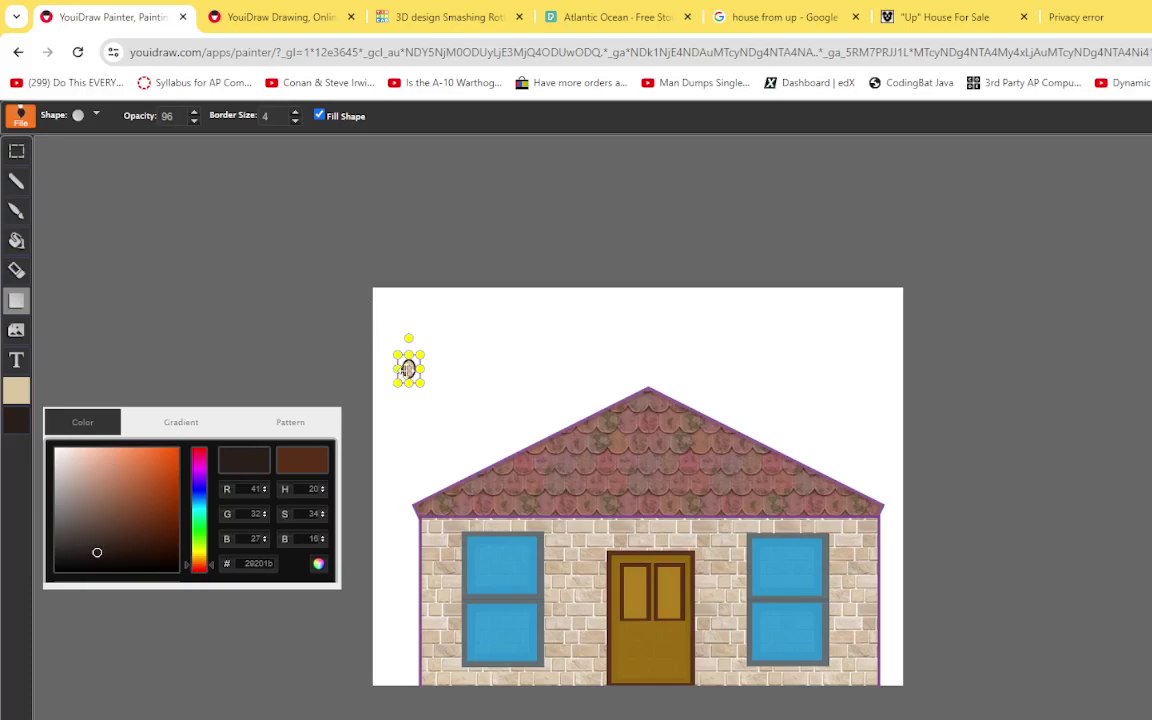
pyautogui.moveTo(409, 369); pyautogui.dragTo(668, 651)
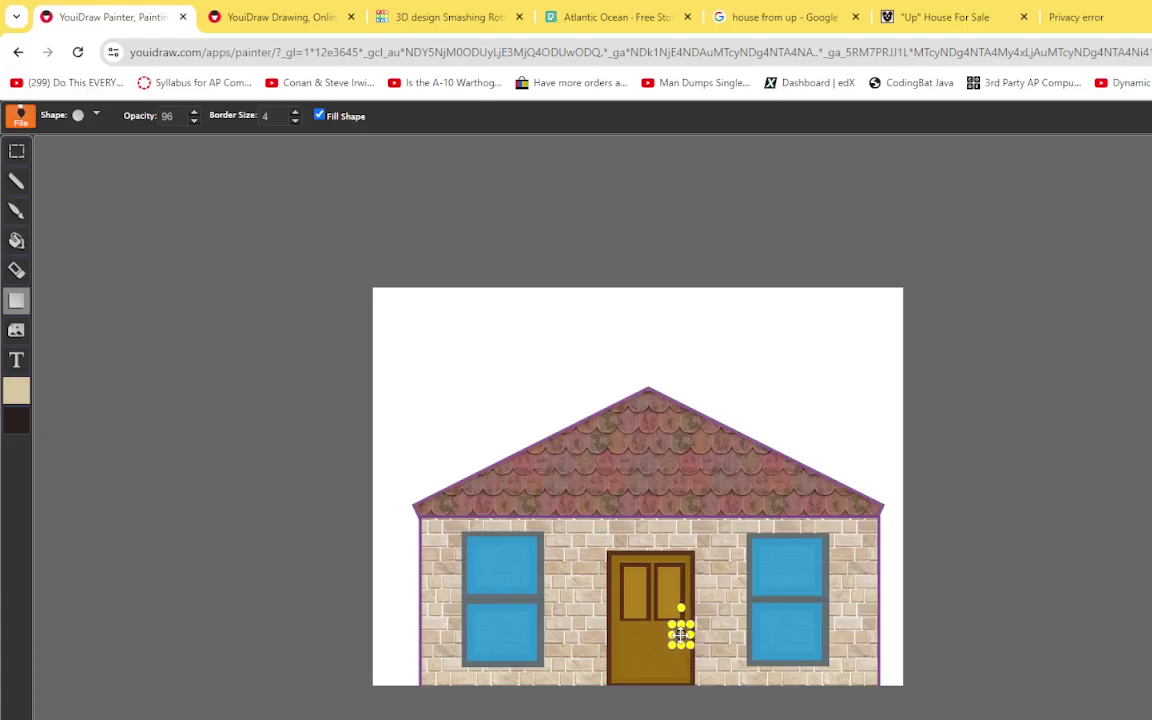
# - Choose the green grass texture from the fill swatch's Pattern tab
pyautogui.click(368, 483)
pyautogui.click(16, 392)
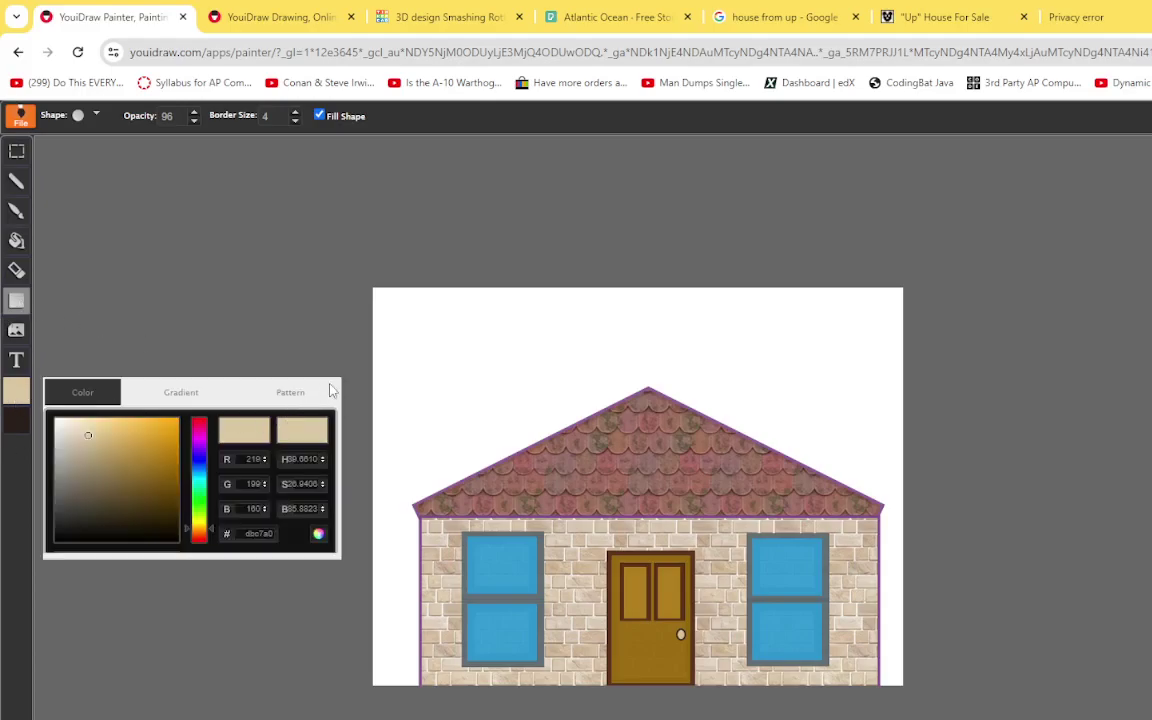
pyautogui.click(290, 392)
pyautogui.scroll(-2, 165, 480)
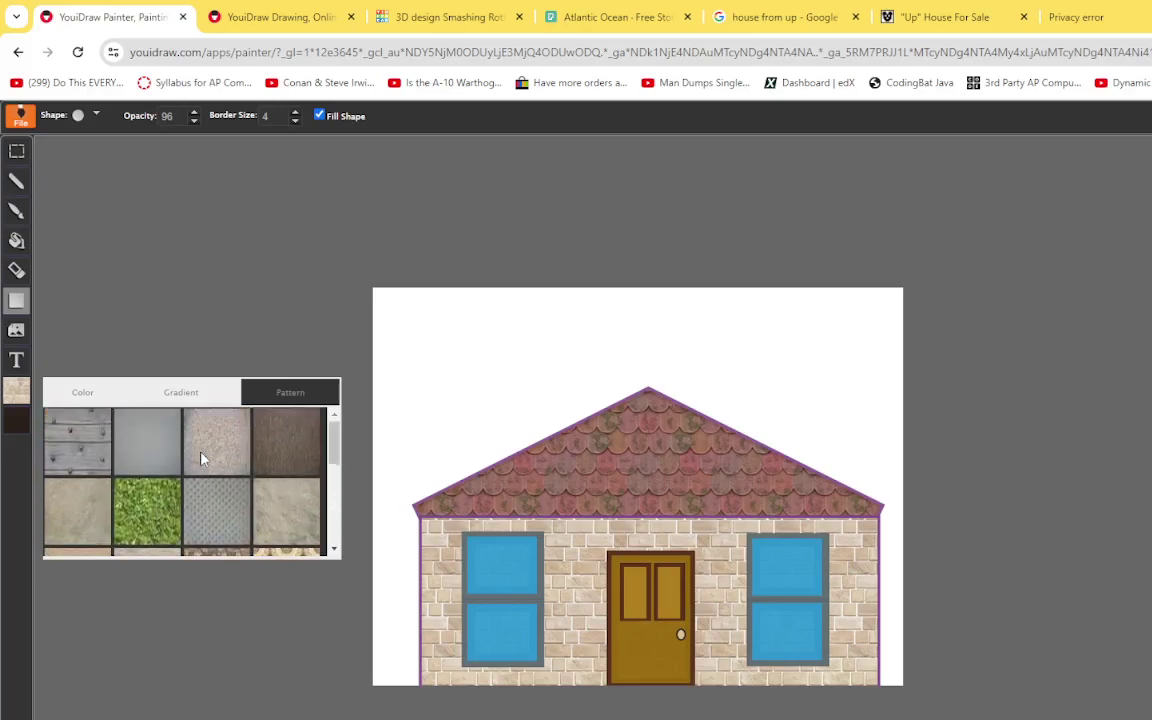
pyautogui.click(151, 503)
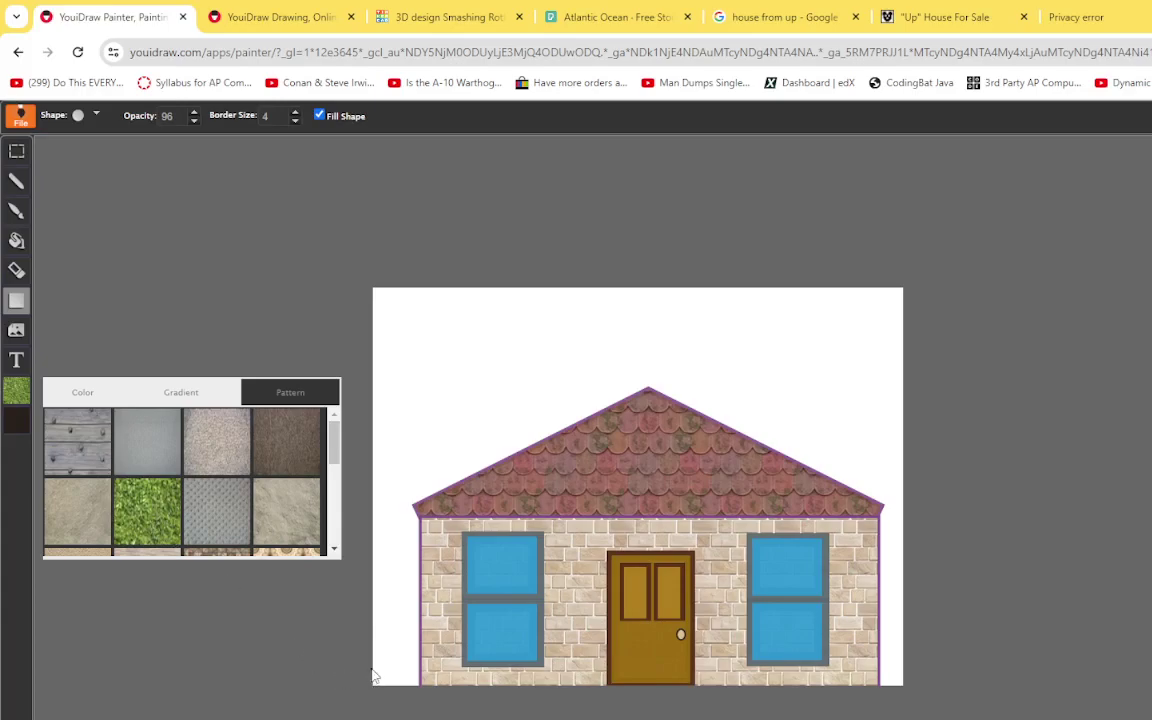
# - Draw a grass-textured rounded-rectangle strip along the canvas bottom
pyautogui.moveTo(373, 679)
pyautogui.mouseDown()
pyautogui.moveTo(427, 692)
pyautogui.moveTo(566, 684)
pyautogui.moveTo(375, 680)
pyautogui.mouseUp()
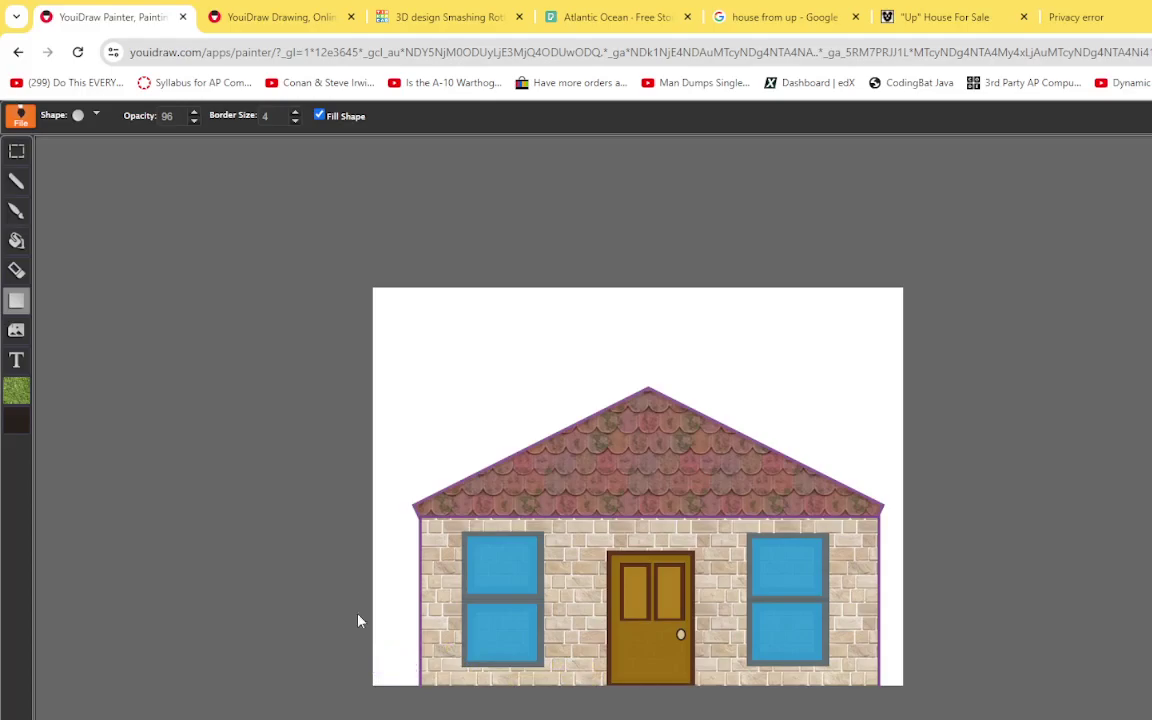
pyautogui.click(78, 116)
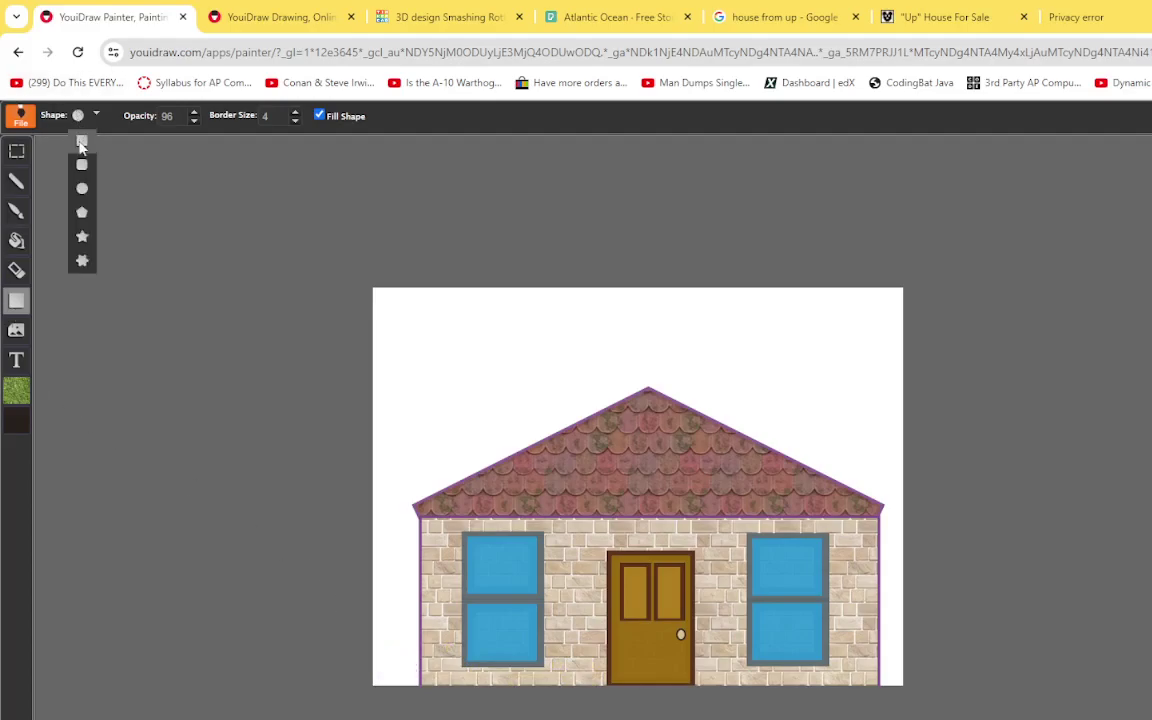
pyautogui.click(82, 164)
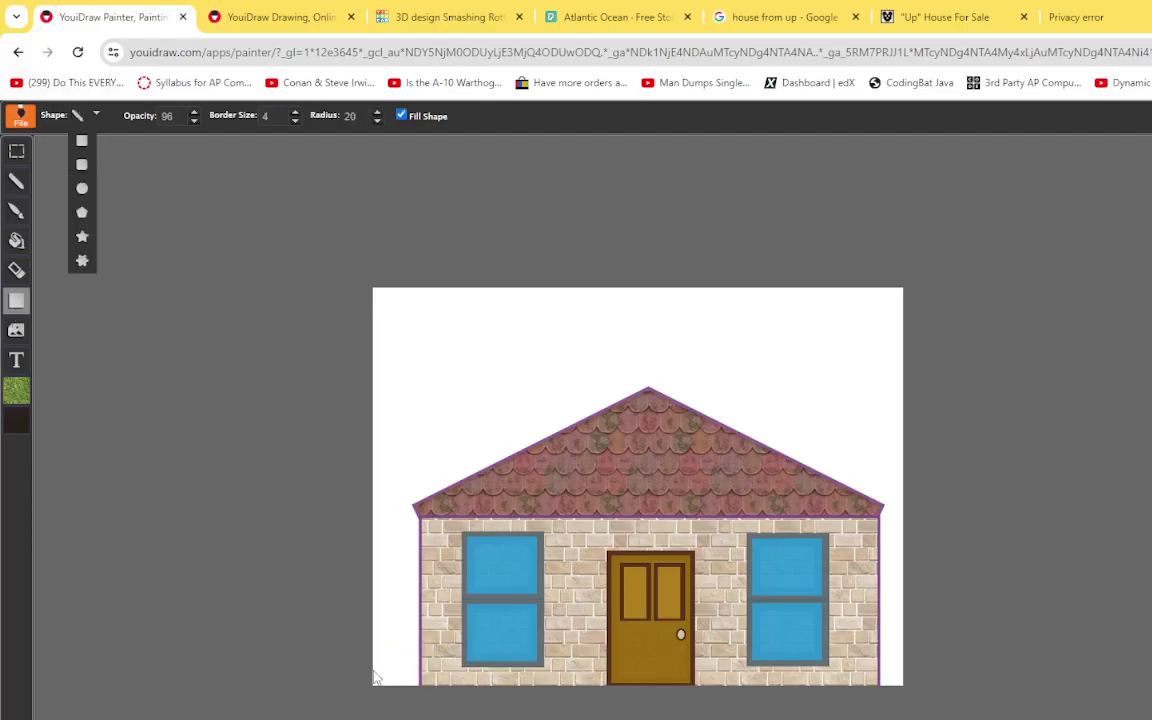
pyautogui.moveTo(373, 681); pyautogui.dragTo(903, 690)
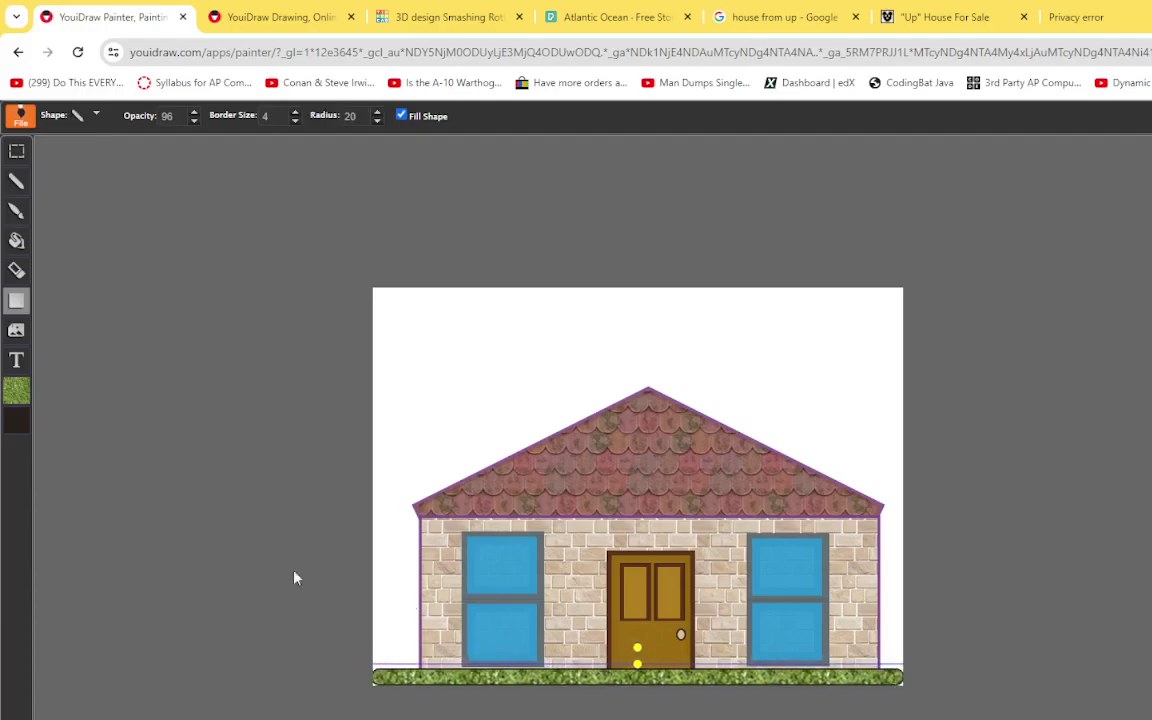
pyautogui.click(15, 182)
pyautogui.click(16, 215)
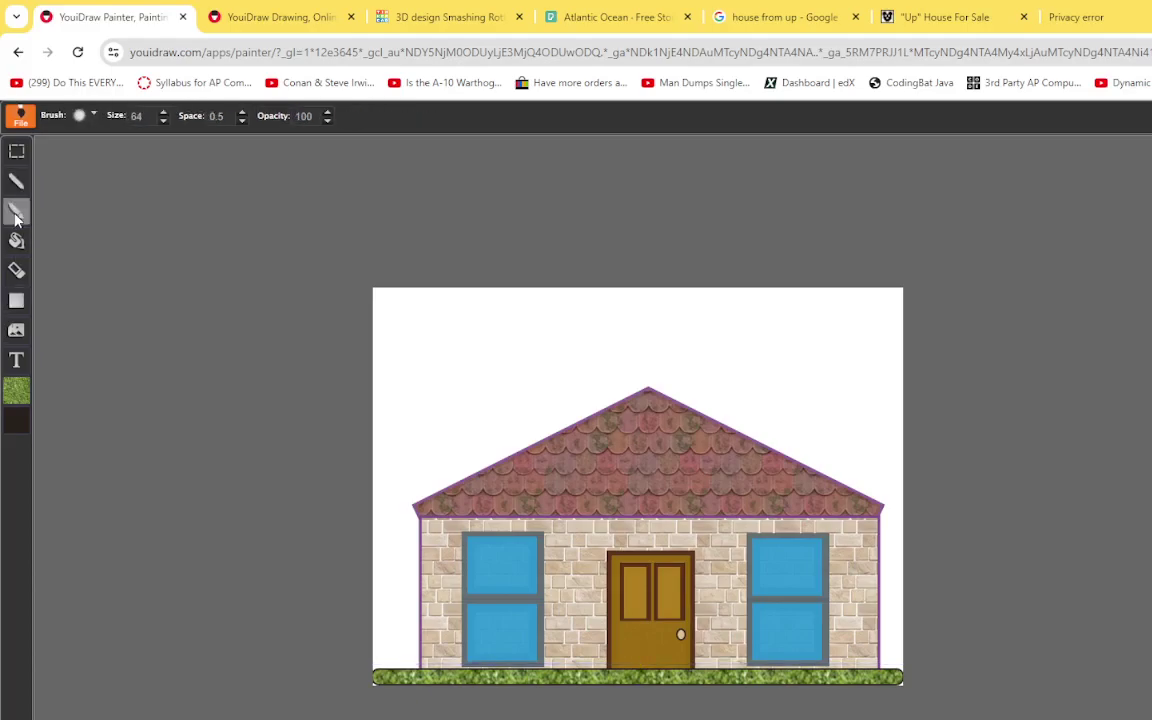
pyautogui.click(82, 115)
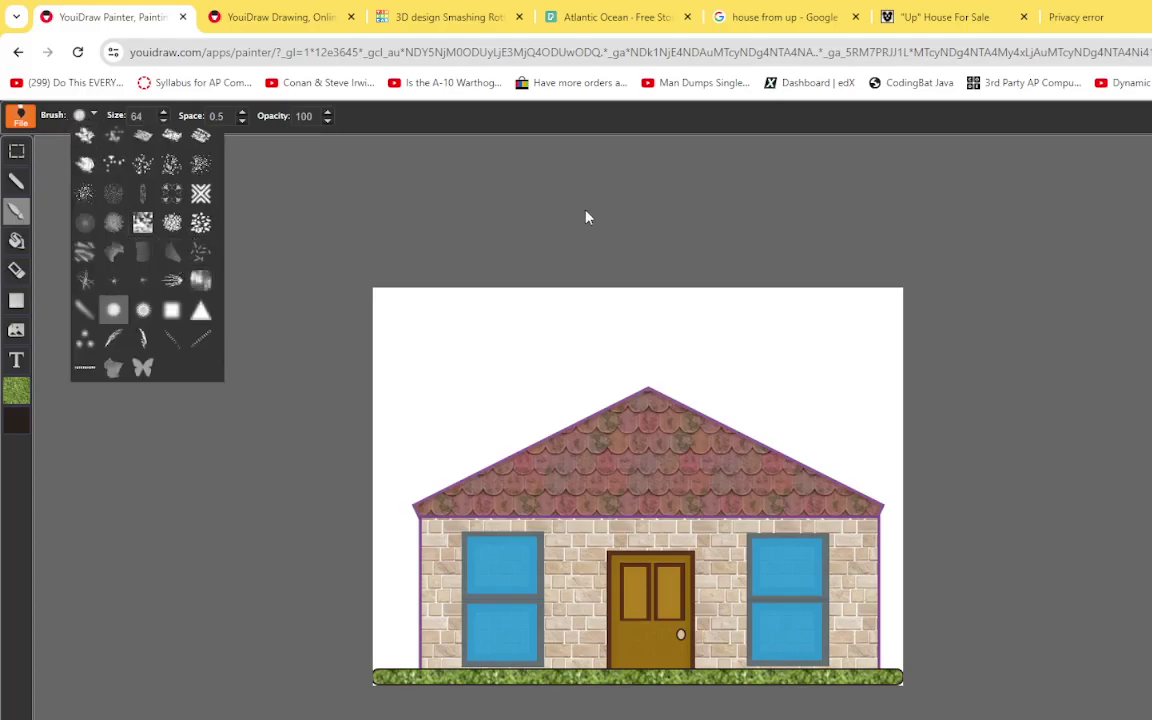
pyautogui.moveTo(520, 385)
pyautogui.mouseDown()
pyautogui.moveTo(442, 442)
pyautogui.moveTo(393, 522)
pyautogui.moveTo(405, 543)
pyautogui.mouseUp()
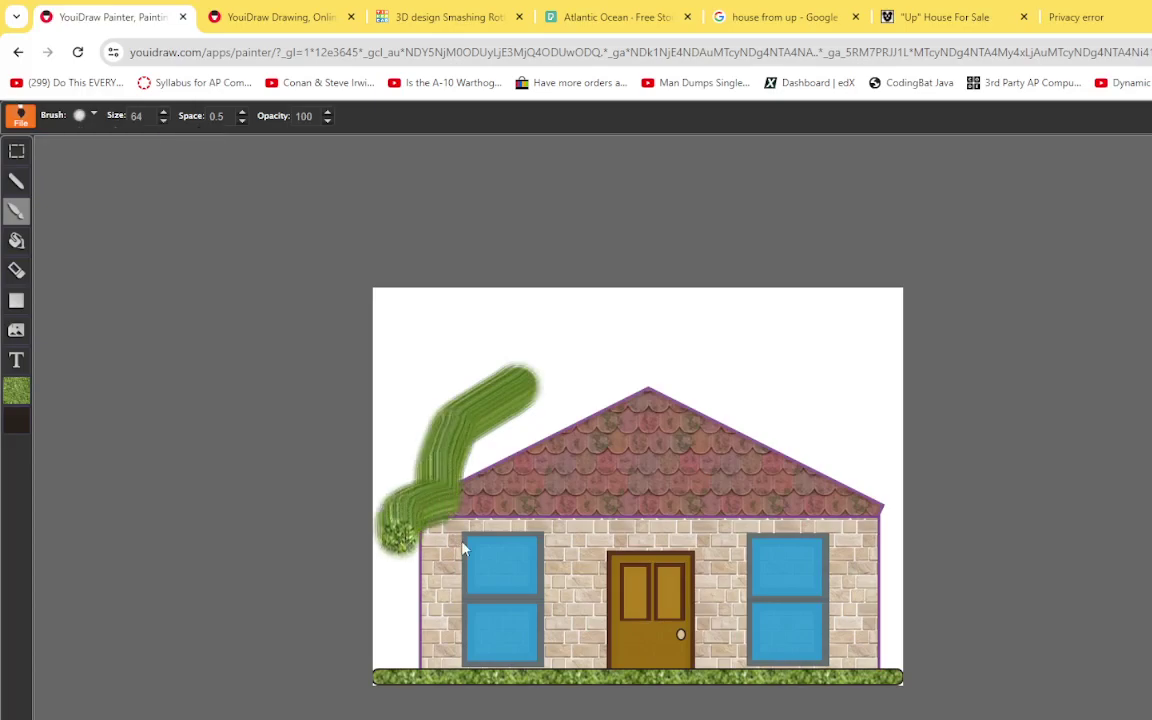
pyautogui.hotkey('ctrl', 'z')
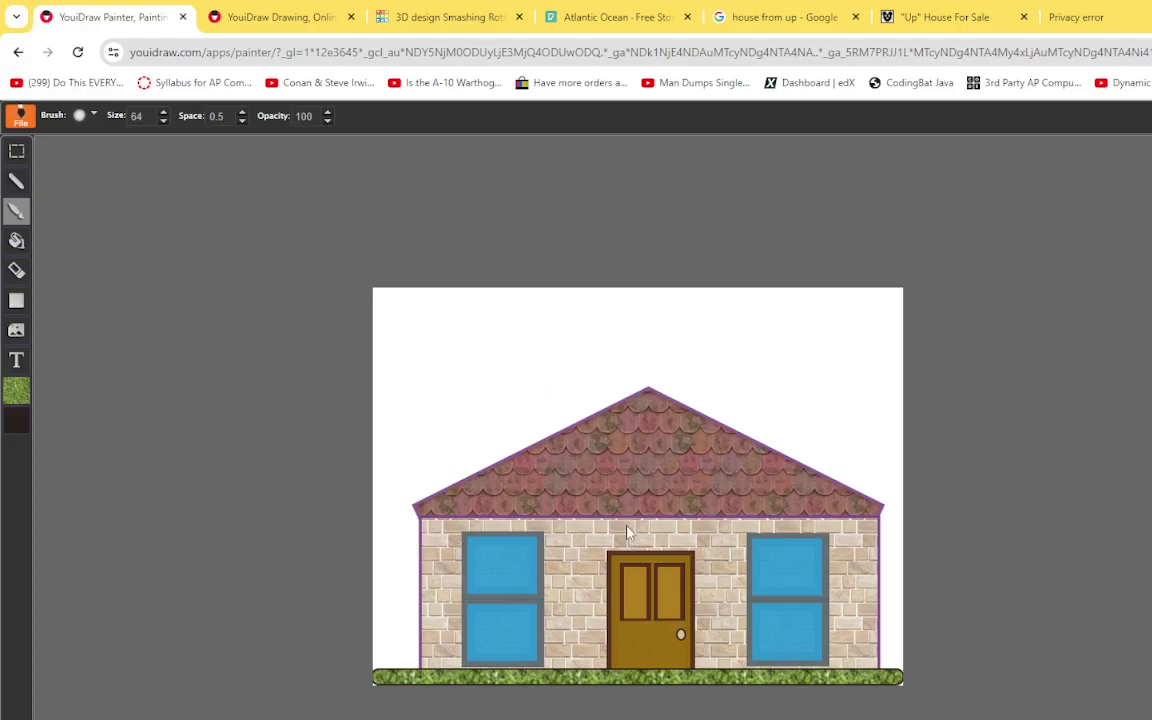
# - Export the house drawing as a PNG image from the File menu
pyautogui.click(20, 117)
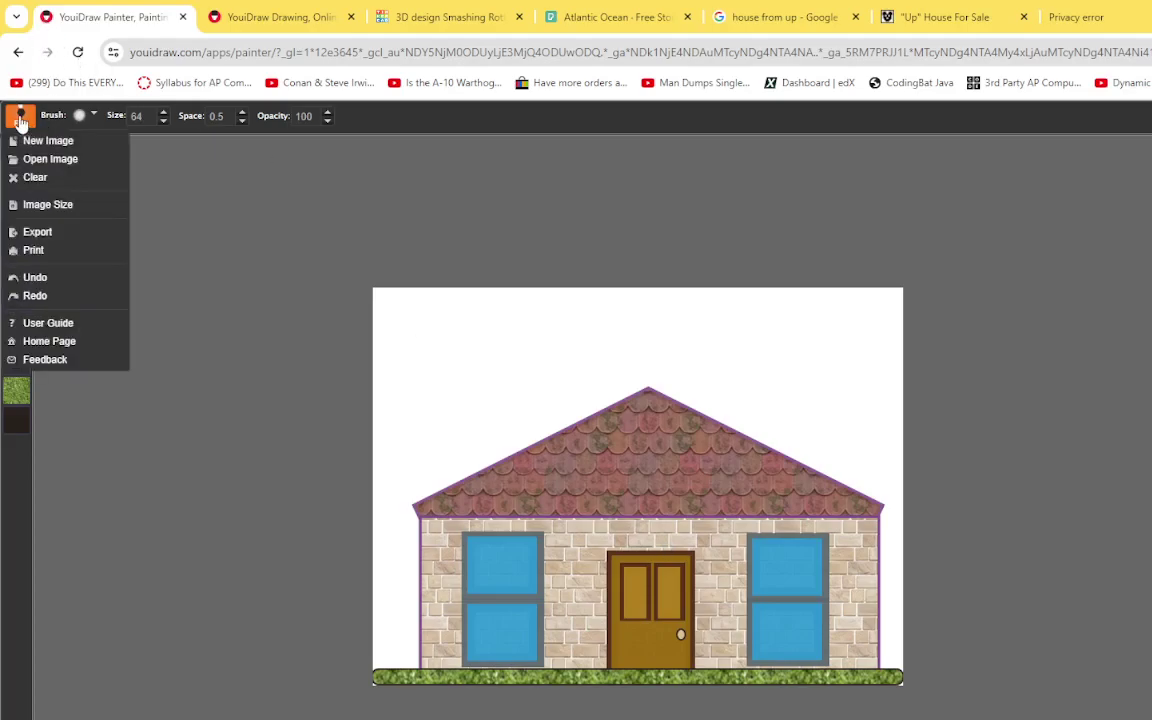
pyautogui.click(44, 234)
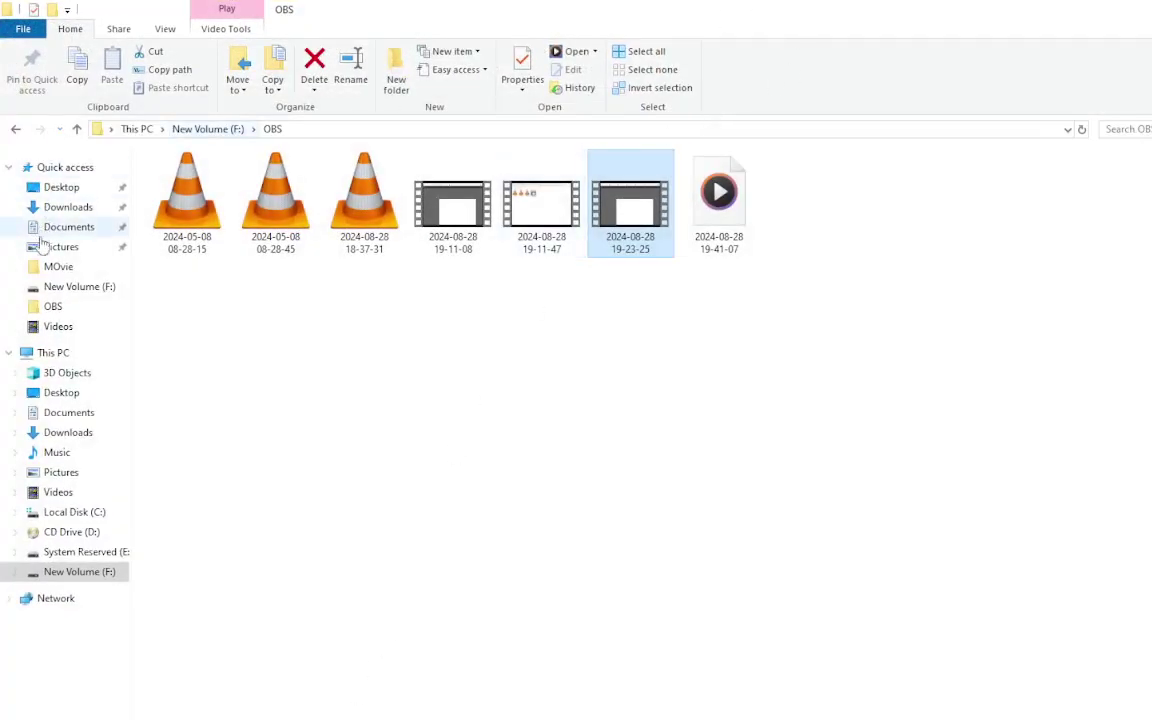
# - Open New Volume (F:) and select the export (1) PNG
pyautogui.click(80, 286)
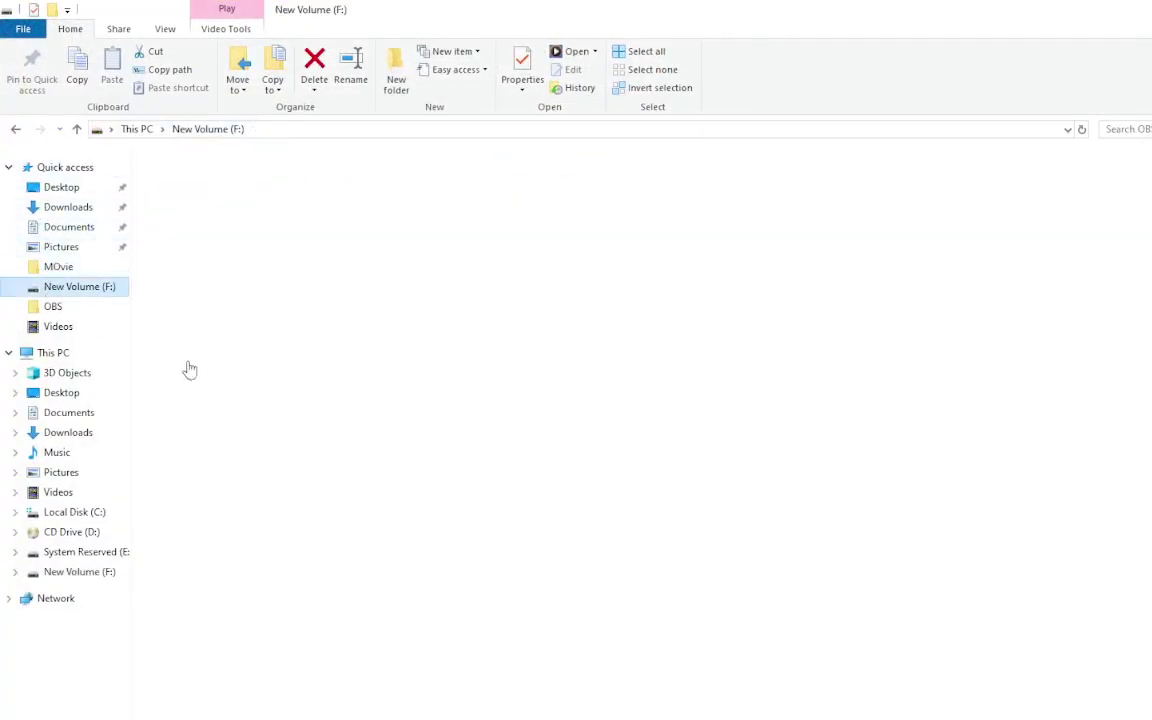
pyautogui.scroll(-3, 190, 370)
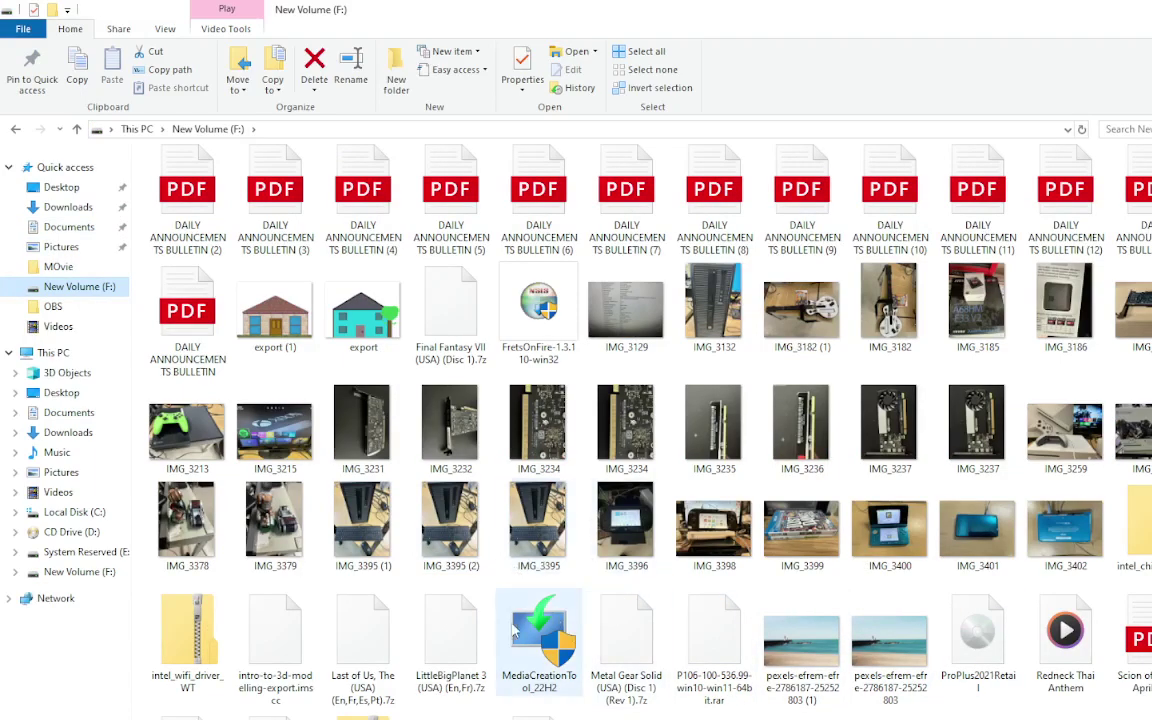
pyautogui.scroll(3, 860, 525)
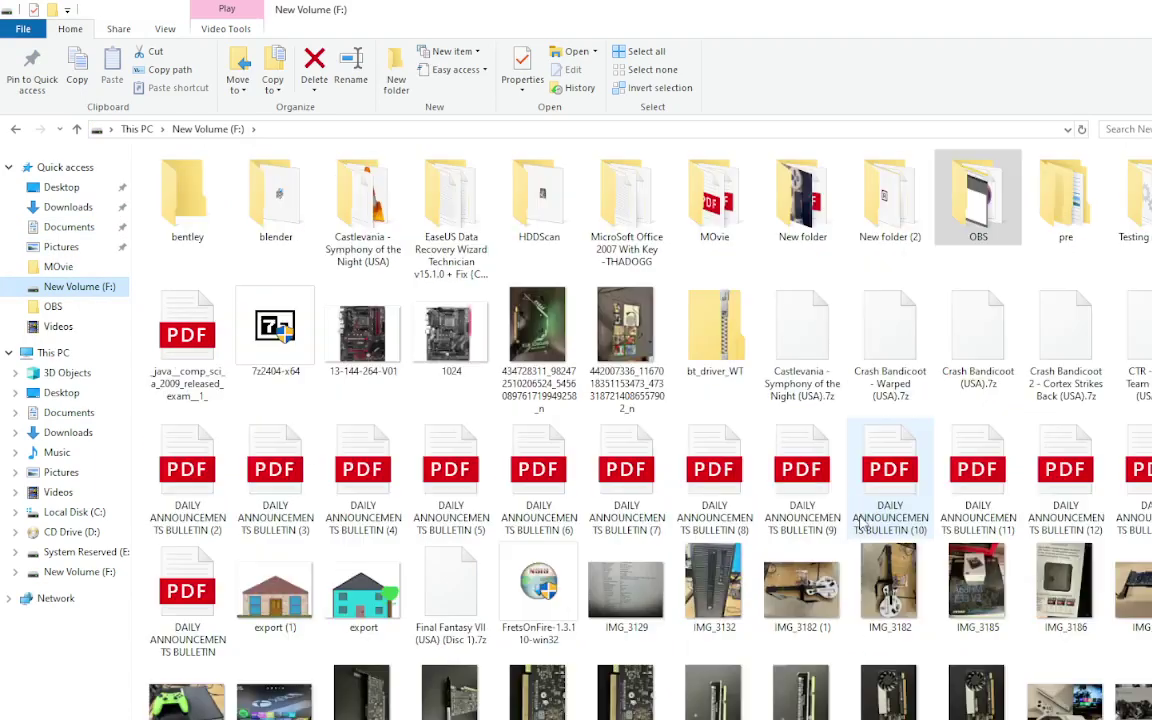
pyautogui.click(296, 598)
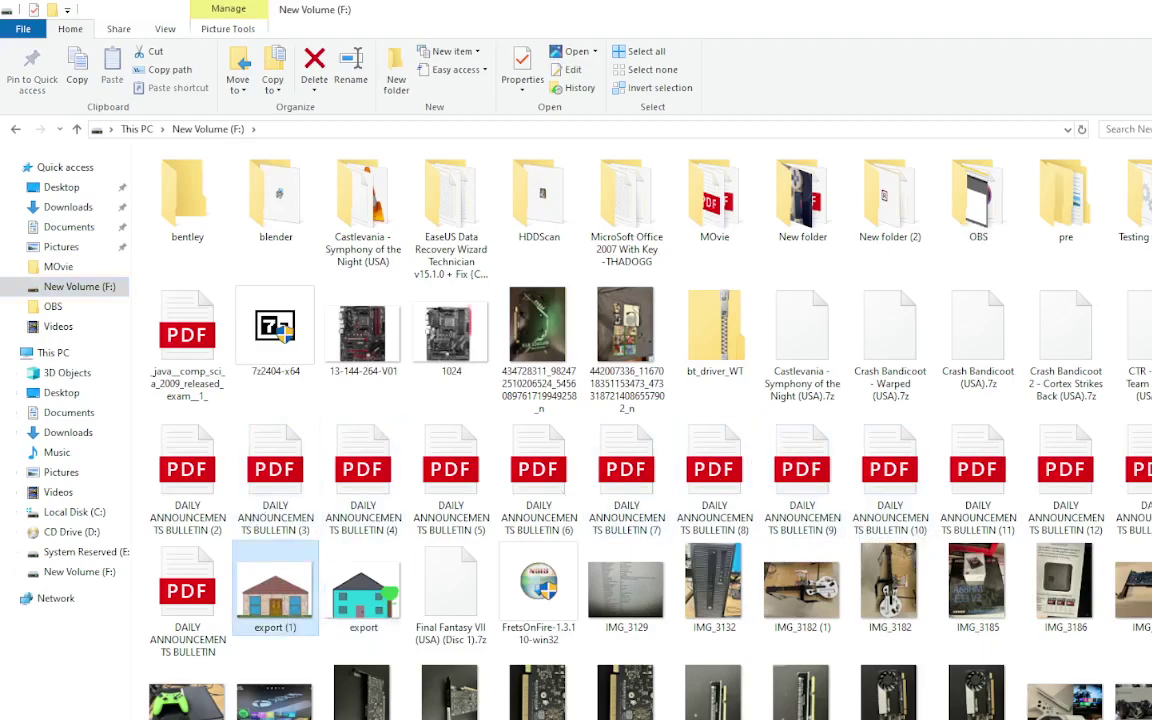
# - Drag export (1) into the 2a 3d folder on the desktop
pyautogui.press('super+Down')
pyautogui.press('super+Home')
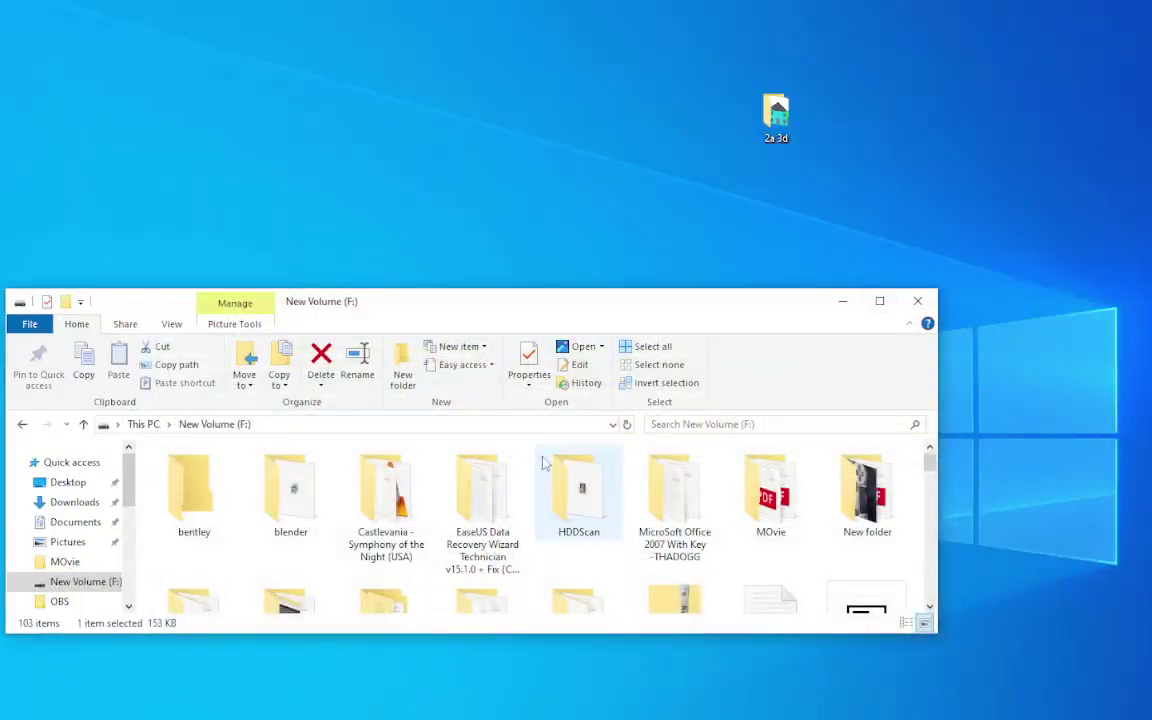
pyautogui.scroll(-5, 518, 516)
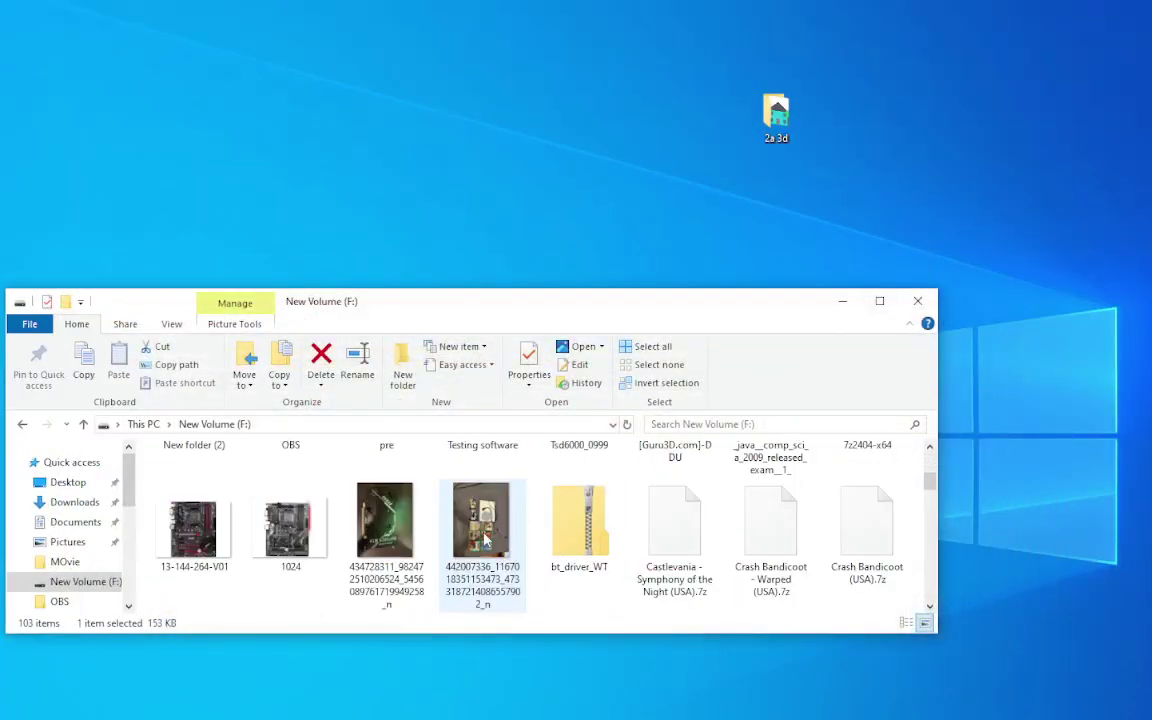
pyautogui.scroll(-5, 518, 516)
pyautogui.moveTo(519, 548); pyautogui.dragTo(768, 133)
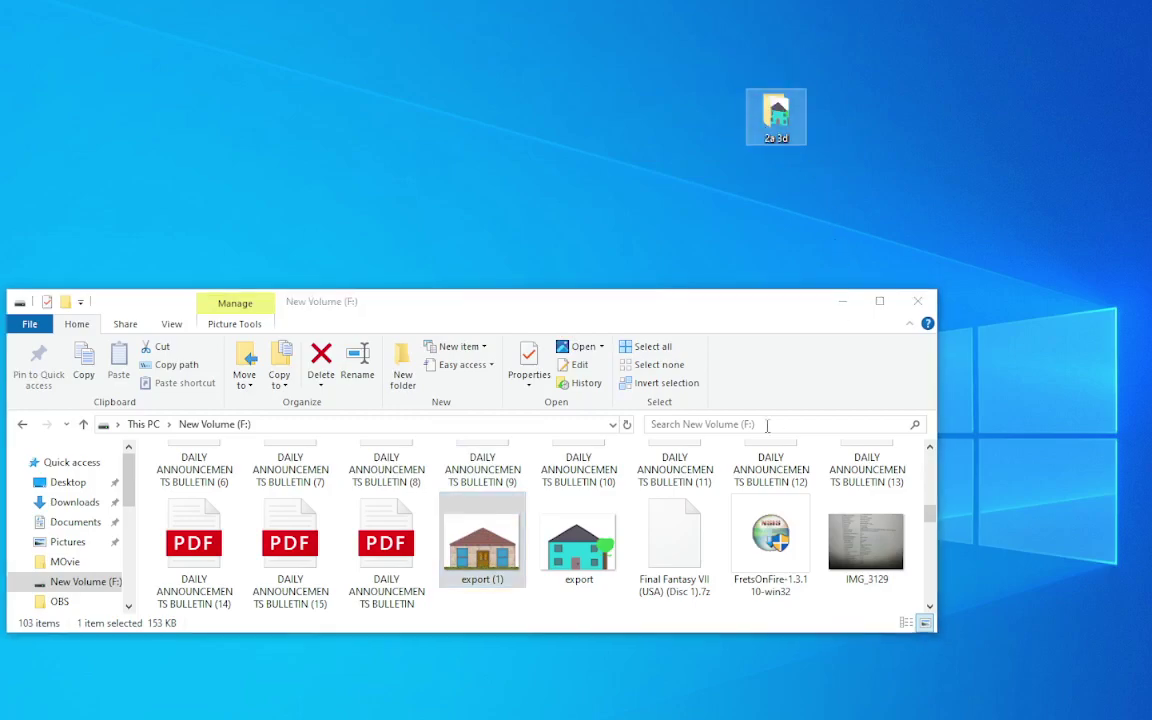